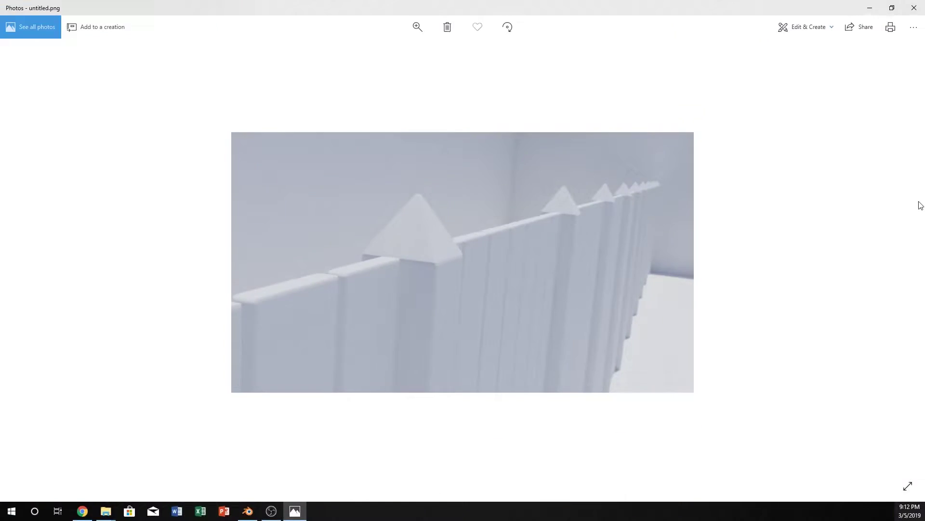
Close the fence reference image, look over the finished fence scene, and start a new default file.
click(914, 5)
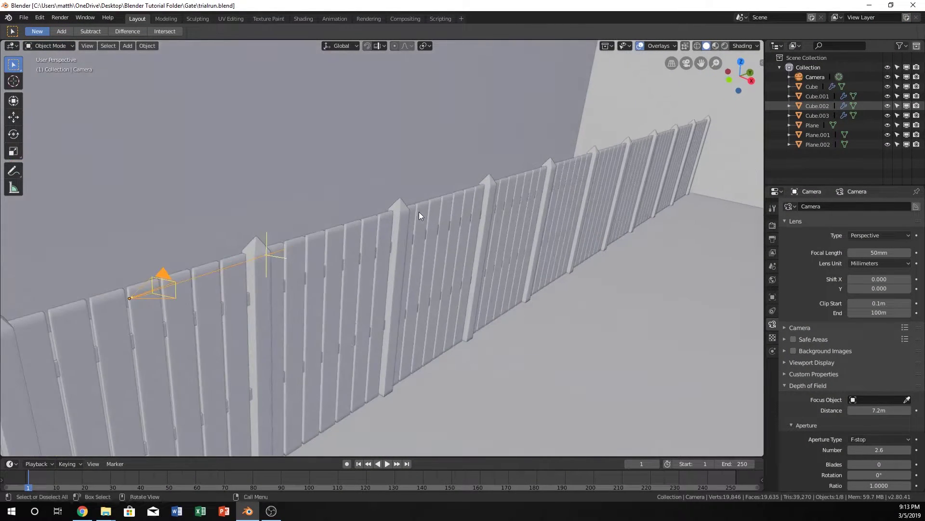
middle_drag(418, 212, 413, 201)
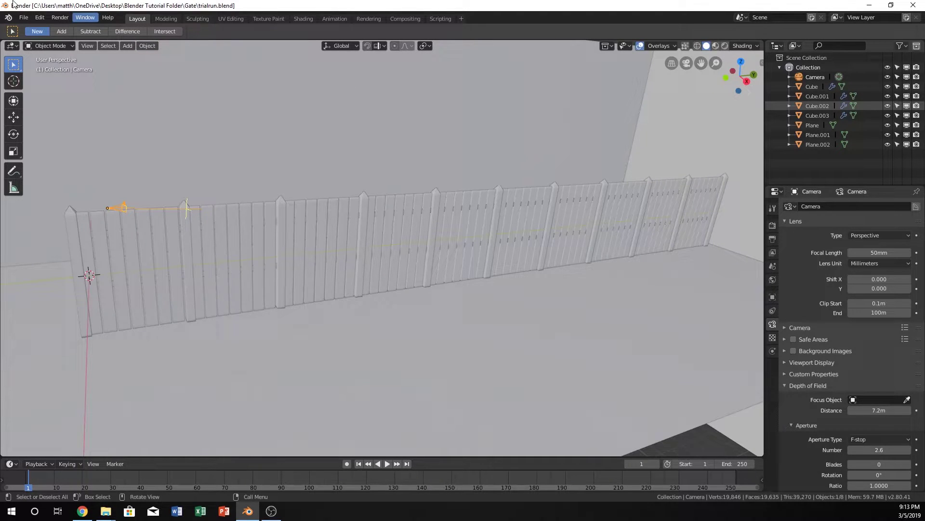
click(23, 17)
mouse_move(63, 32)
click(141, 29)
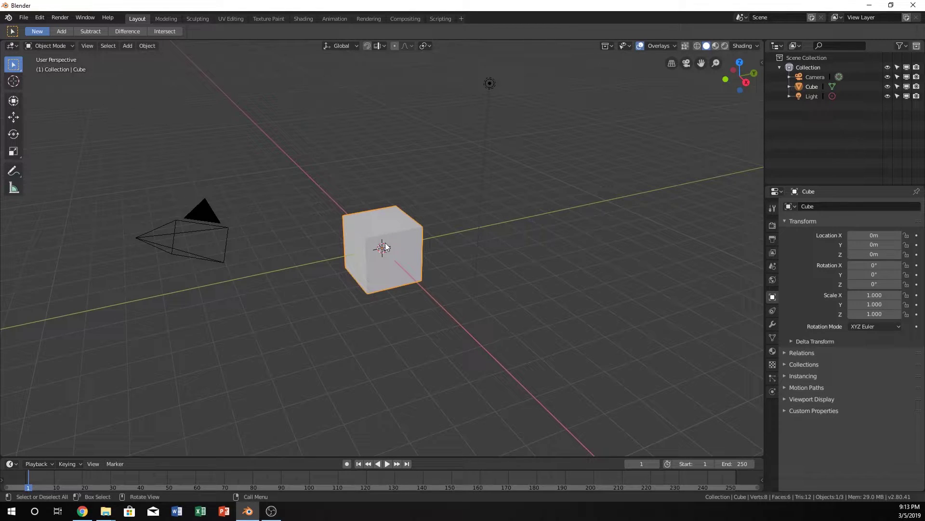
Scale the default cube into a tall, thin plank, about 0.207 on X and about 10.04 on Z.
key(s)
key(z)
click(407, 153)
middle_drag(408, 152, 446, 166)
key(s)
key(x)
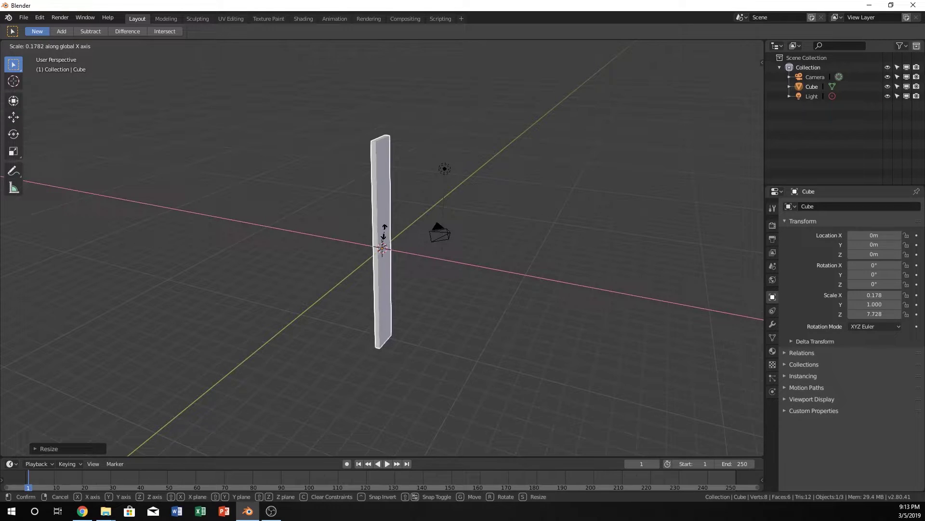
click(392, 230)
middle_drag(392, 231, 373, 174)
key(s)
key(z)
click(391, 250)
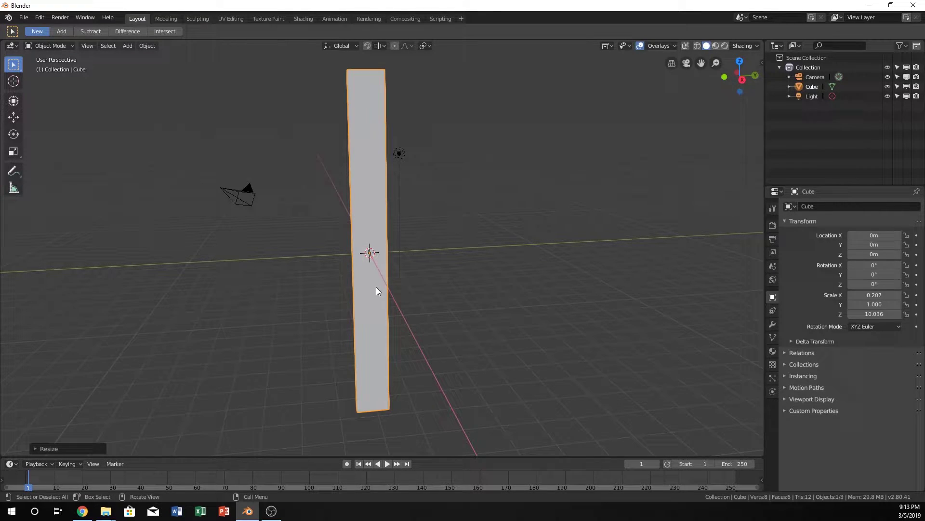
Try scaling the plank along the different axes, and settle on a Z scale of about -10.55.
key(s)
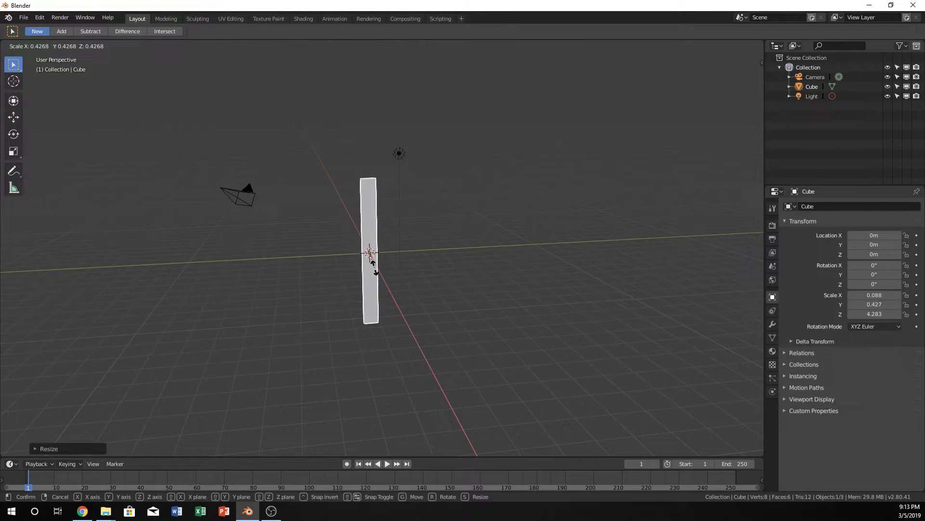
key(z)
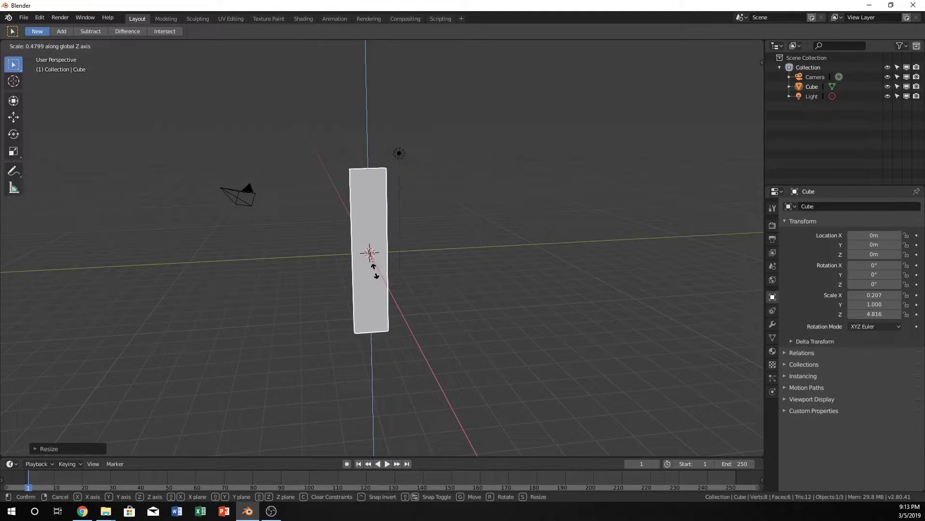
key(x)
key(z)
key(x)
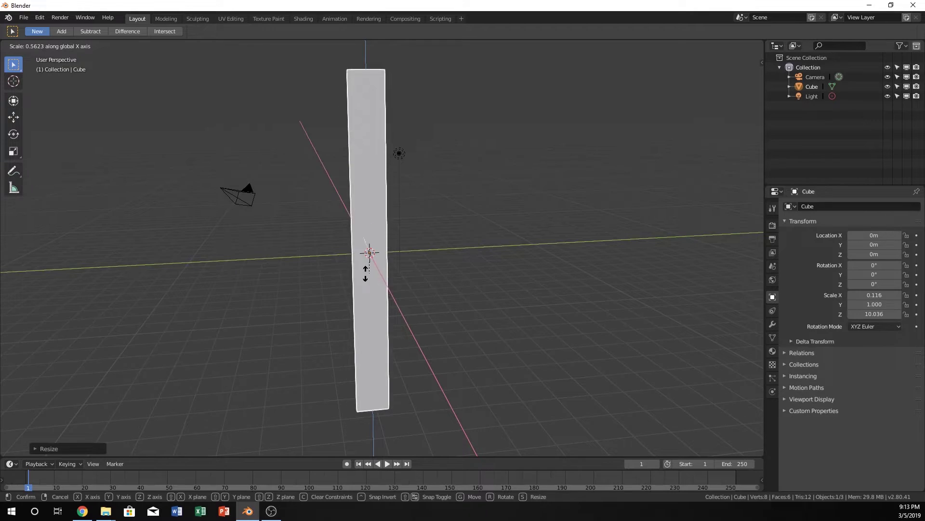
key(y)
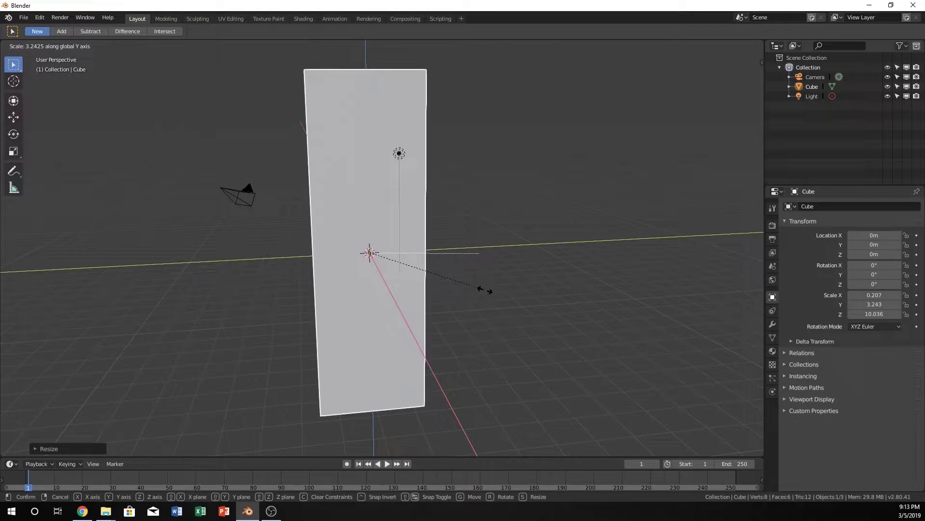
key(x)
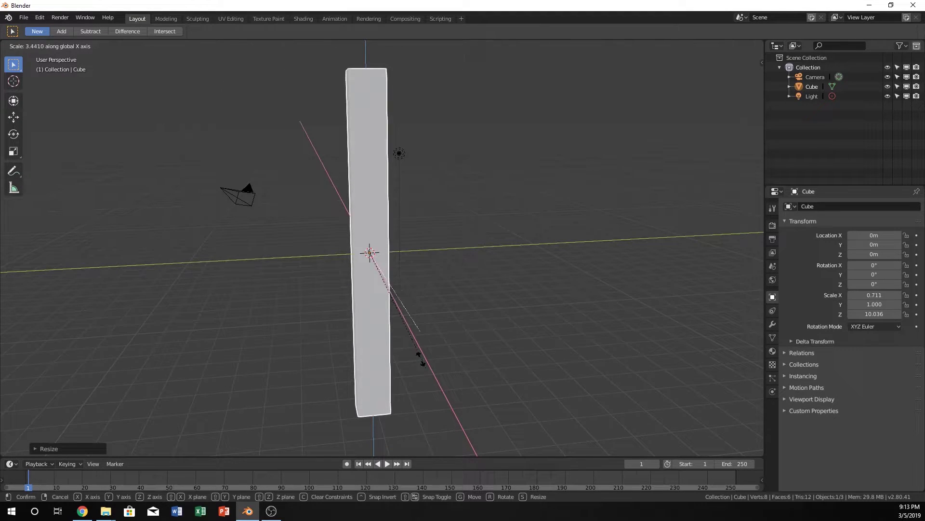
key(z)
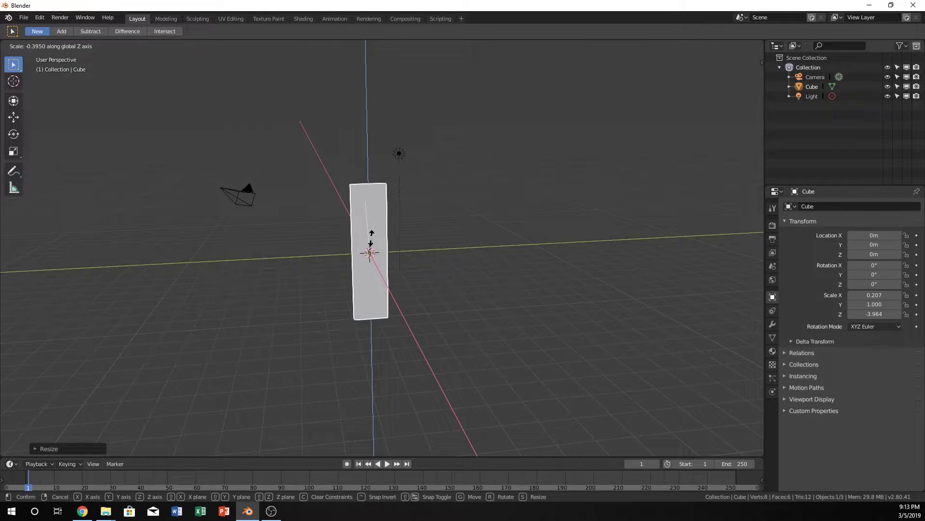
click(386, 216)
Enter Edit Mode on the plank and add a Subdivision Surface modifier.
middle_drag(386, 216, 424, 262)
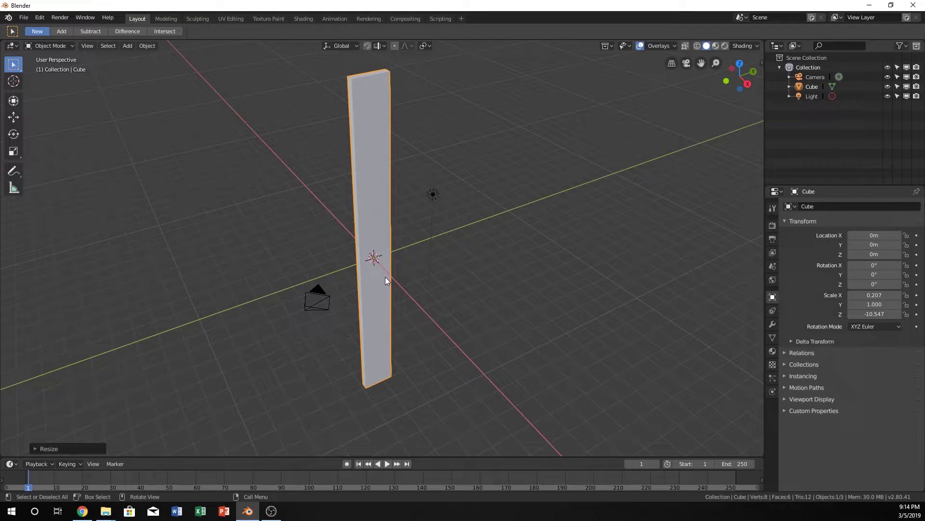
middle_drag(386, 277, 418, 256)
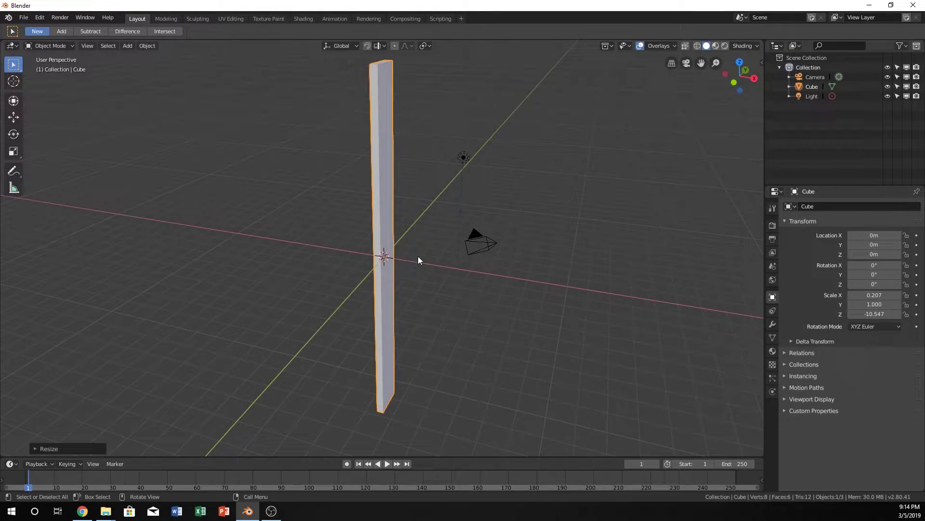
key(Tab)
middle_drag(424, 213, 372, 233)
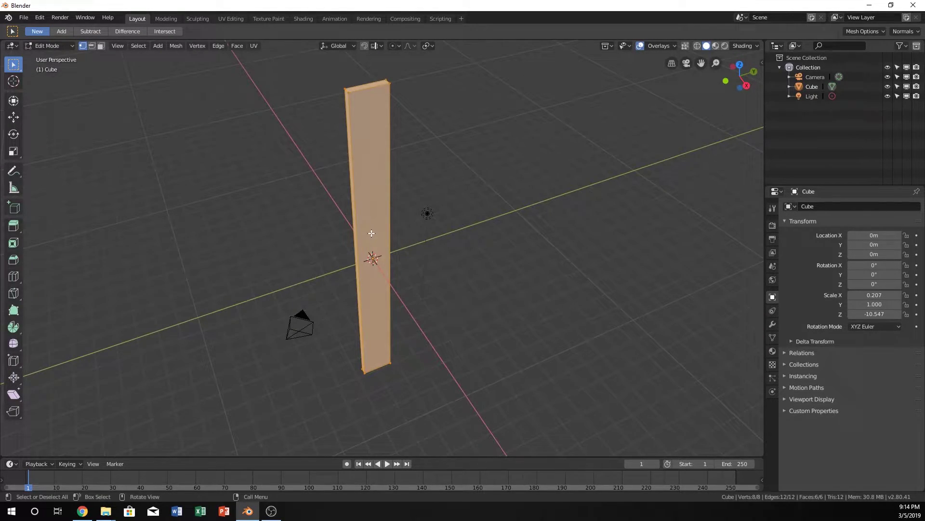
key(KP_7)
scroll(394, 243, up, 2)
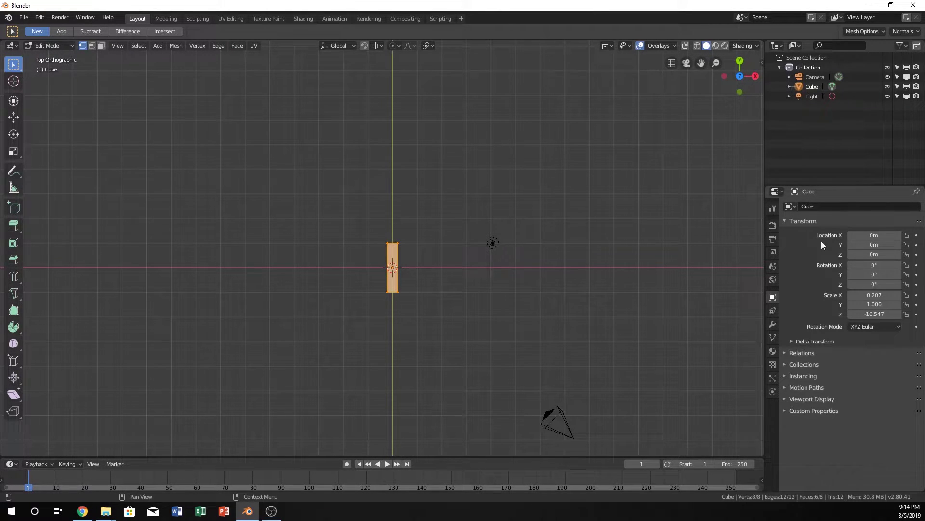
click(773, 325)
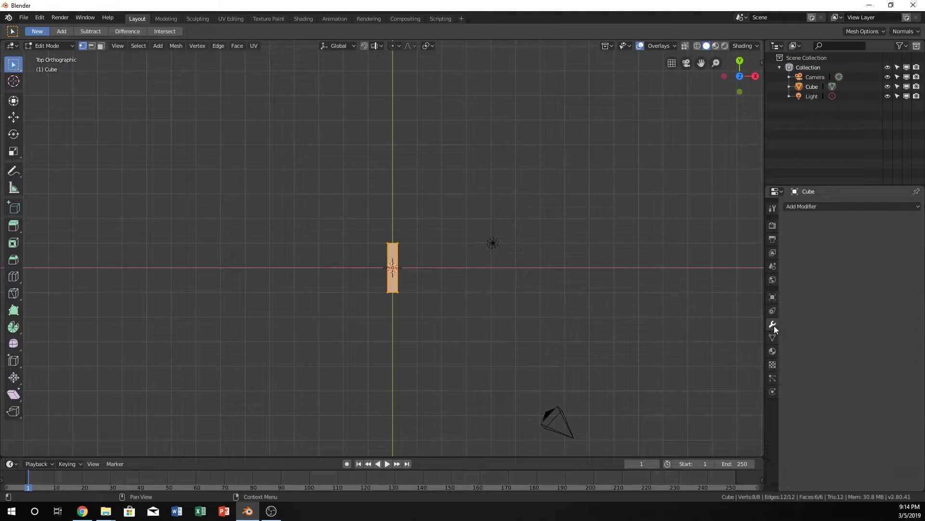
click(849, 207)
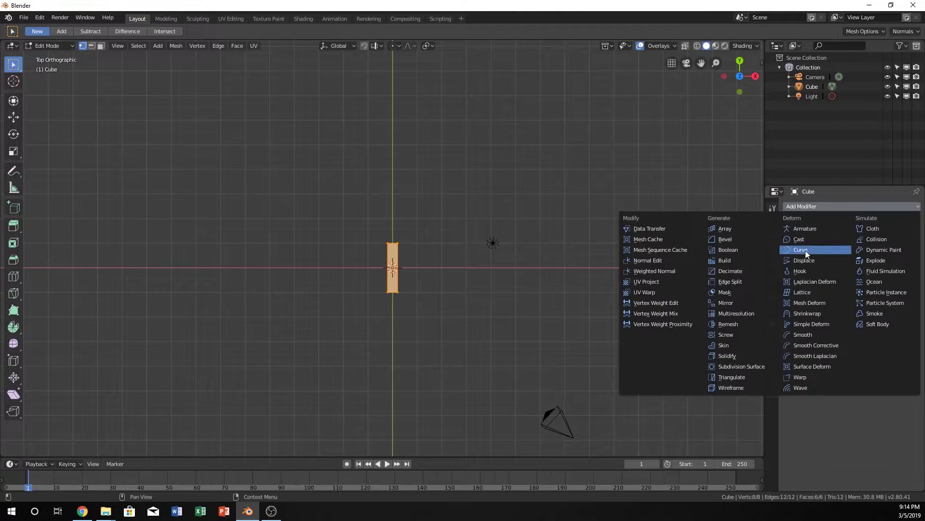
click(745, 366)
middle_drag(745, 367, 442, 229)
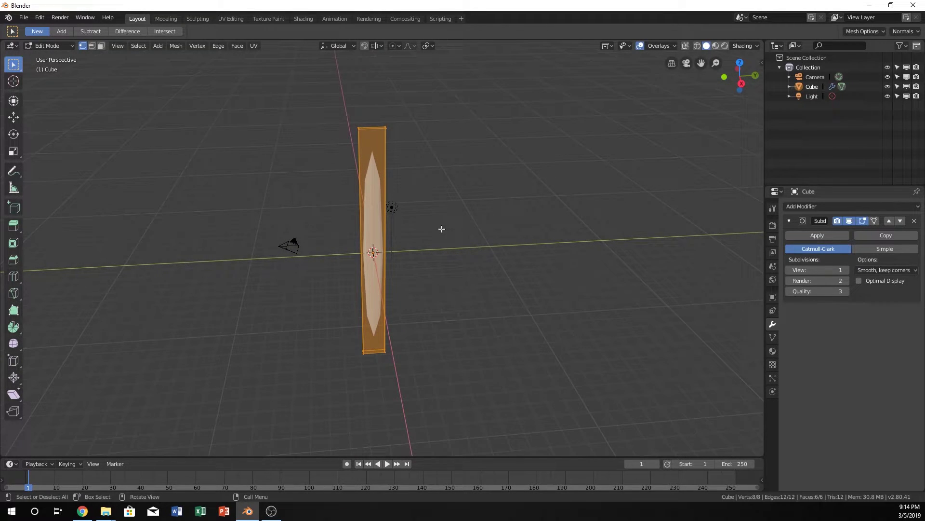
From the top view, add two loop cuts across the plank's width, slid close to its two narrow Y ends.
middle_drag(402, 221, 362, 148)
middle_drag(394, 272, 372, 234)
middle_drag(395, 266, 424, 291)
key(KP_7)
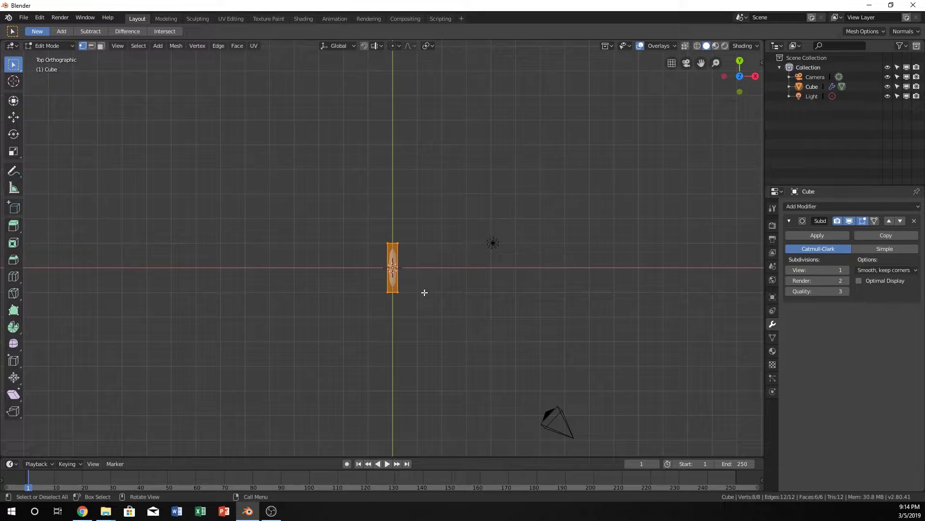
key(ctrl+r)
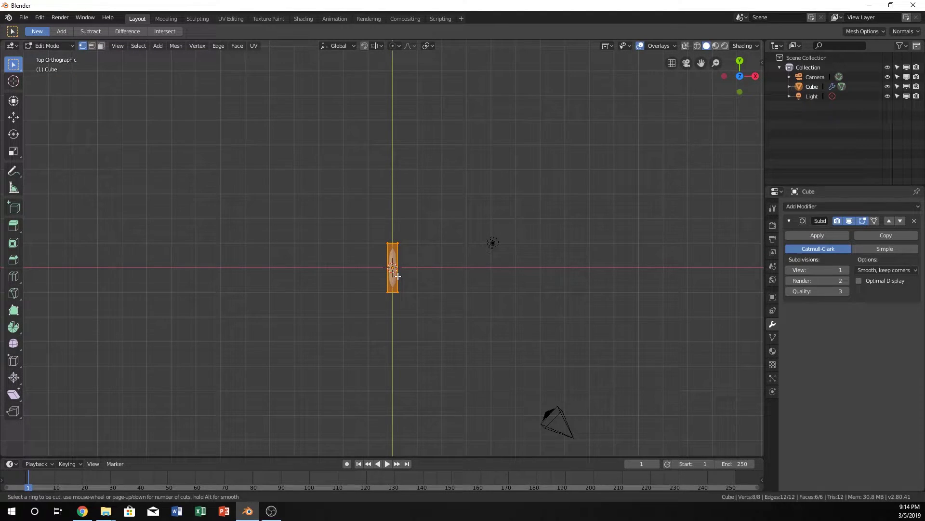
scroll(398, 268, up, 1)
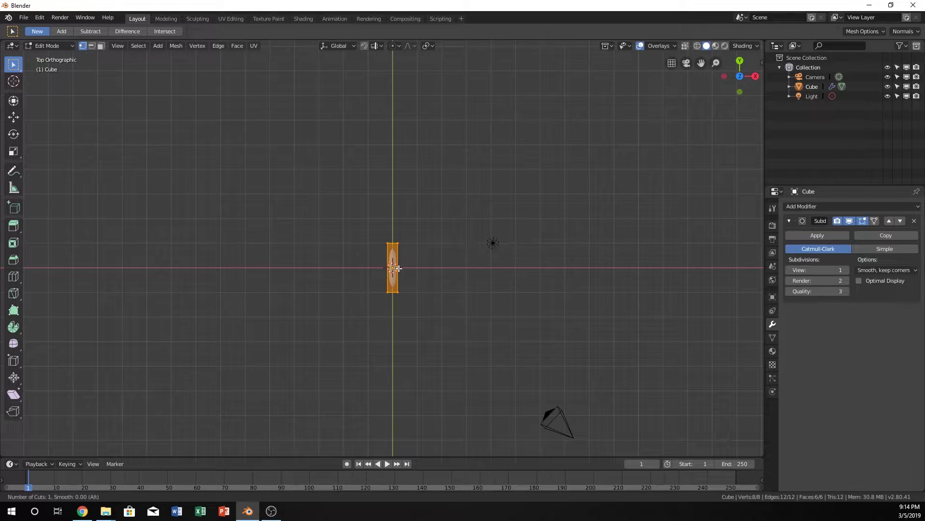
click(398, 269)
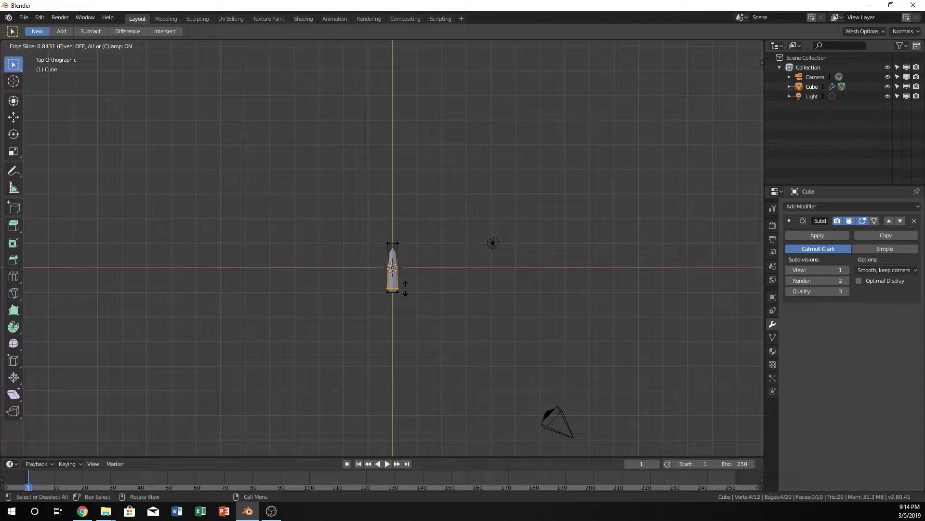
click(406, 289)
key(ctrl+r)
click(401, 269)
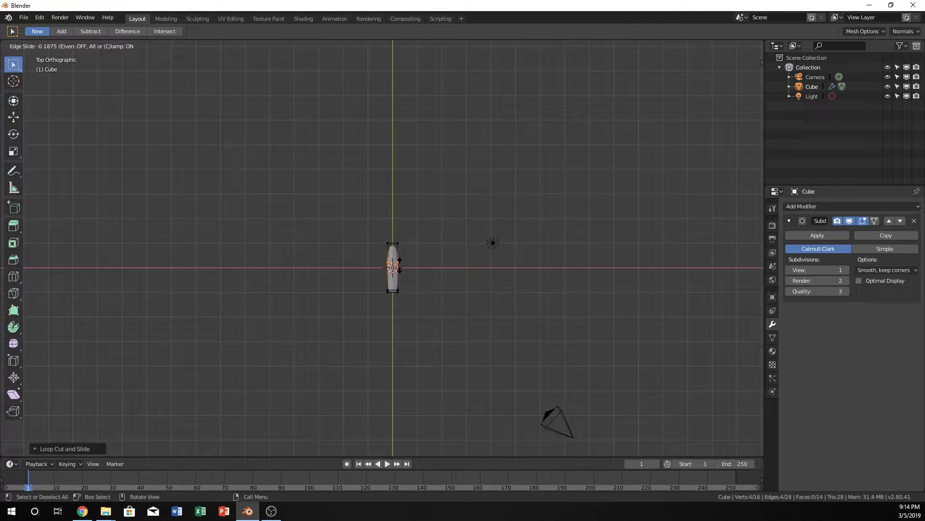
click(401, 250)
Add two loop cuts through the plank's thickness, slid toward its opposite broad X faces.
middle_drag(401, 254, 467, 163)
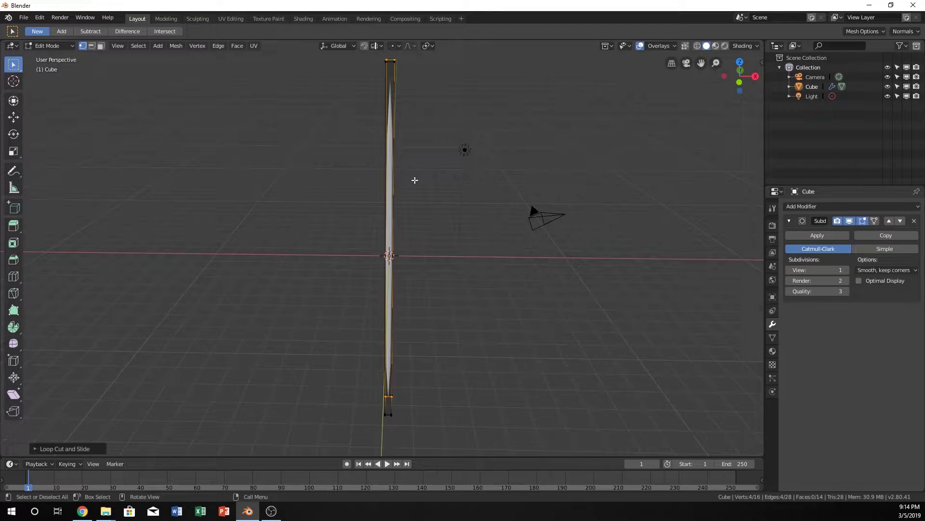
middle_drag(415, 179, 442, 286)
key(KP_3)
key(ctrl+r)
click(413, 240)
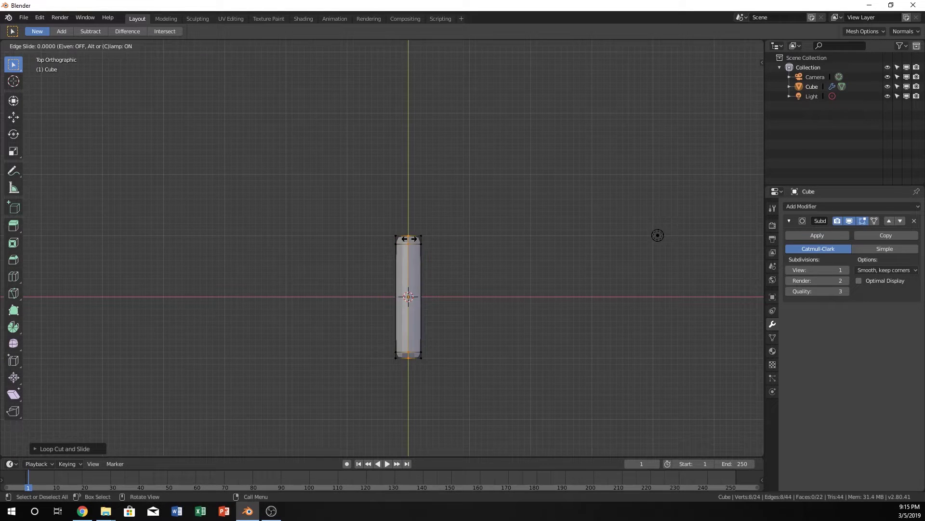
click(415, 240)
key(ctrl+r)
click(407, 240)
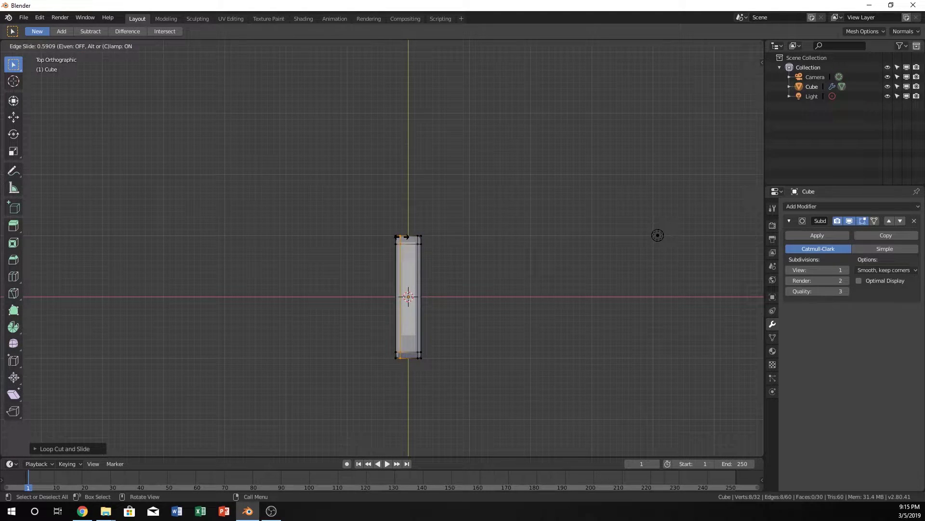
click(403, 239)
From the right view, add a horizontal loop cut slid up close to the plank's top edge.
middle_drag(403, 239, 375, 207)
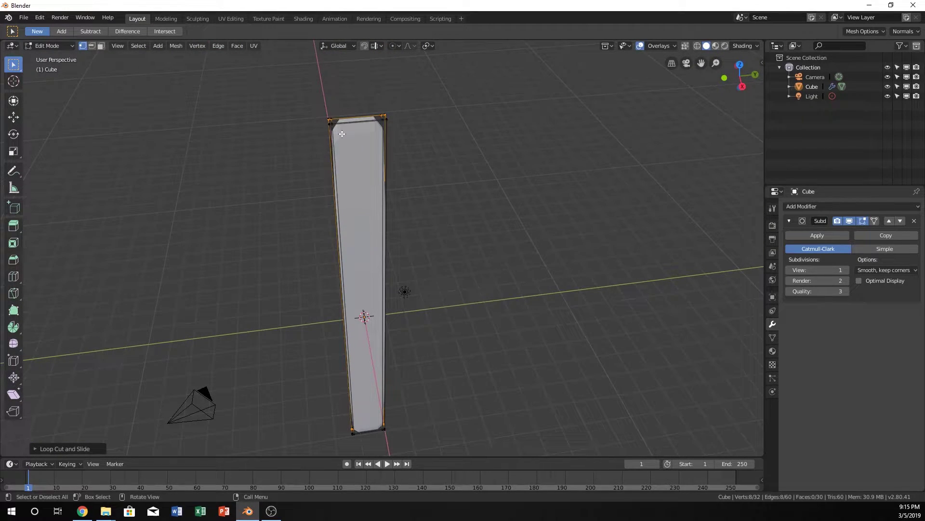
key(KP_3)
scroll(376, 206, down, 2)
shift+middle_drag(376, 206, 374, 173)
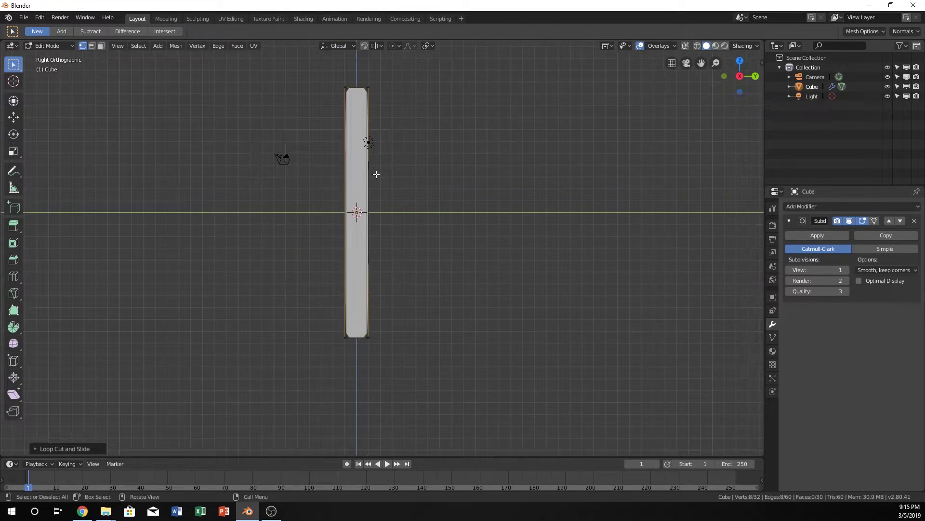
scroll(380, 169, up, 1)
shift+scroll(385, 170, up, 1)
scroll(391, 176, up, 1)
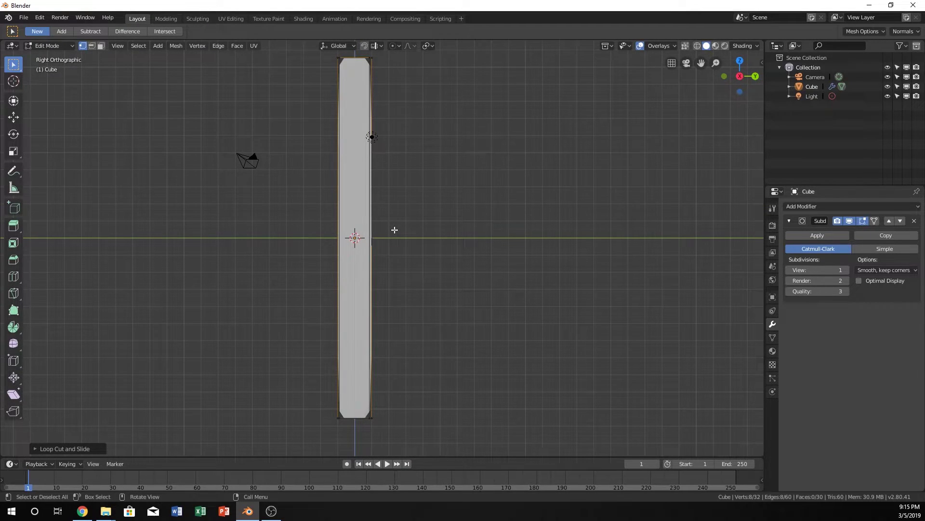
key(ctrl+r)
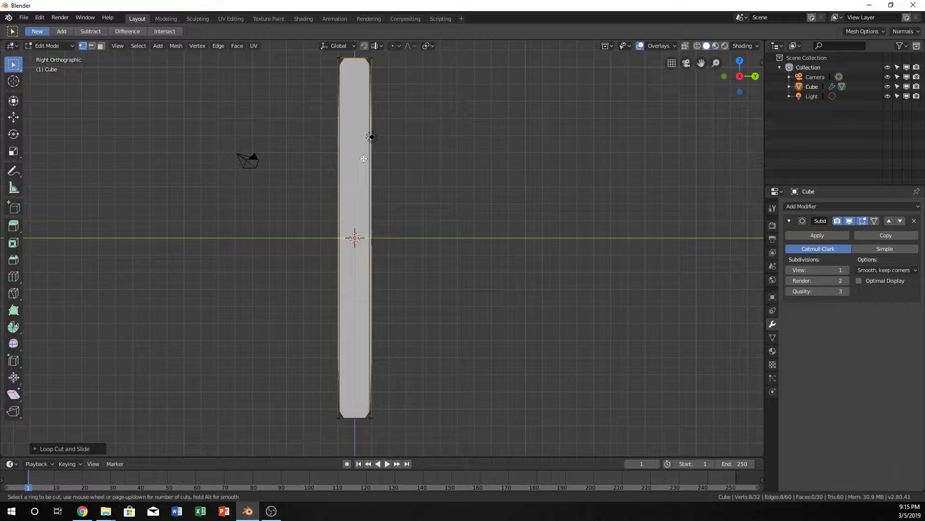
click(362, 239)
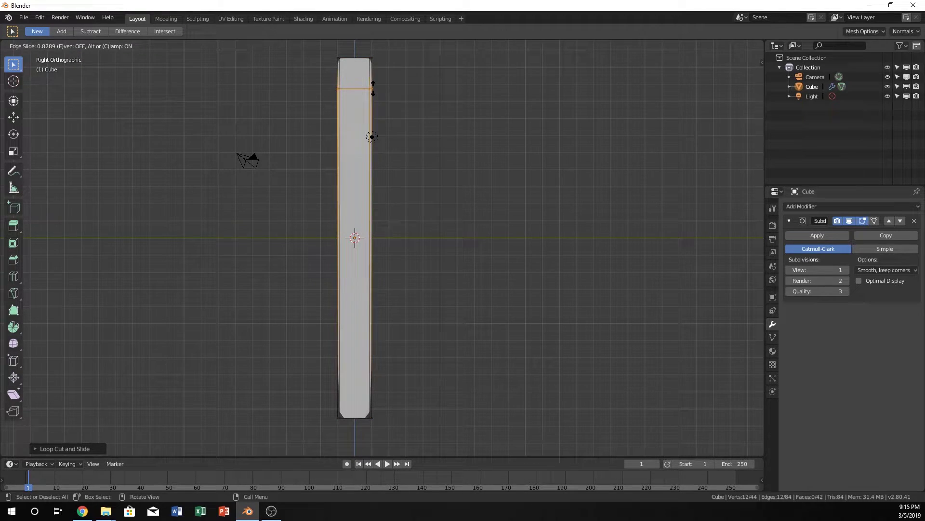
click(373, 62)
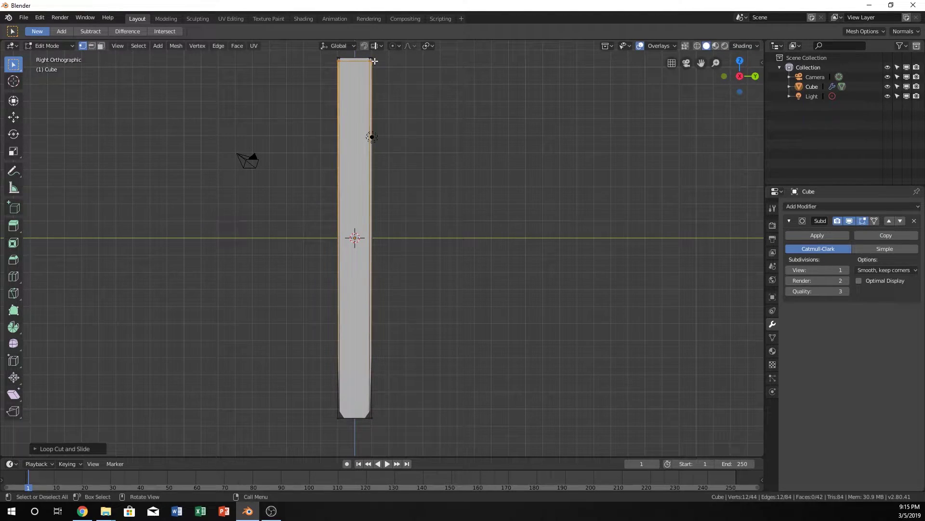
Add a horizontal loop cut slid close to the plank's bottom edge, and return to Object Mode.
key(ctrl+r)
click(370, 286)
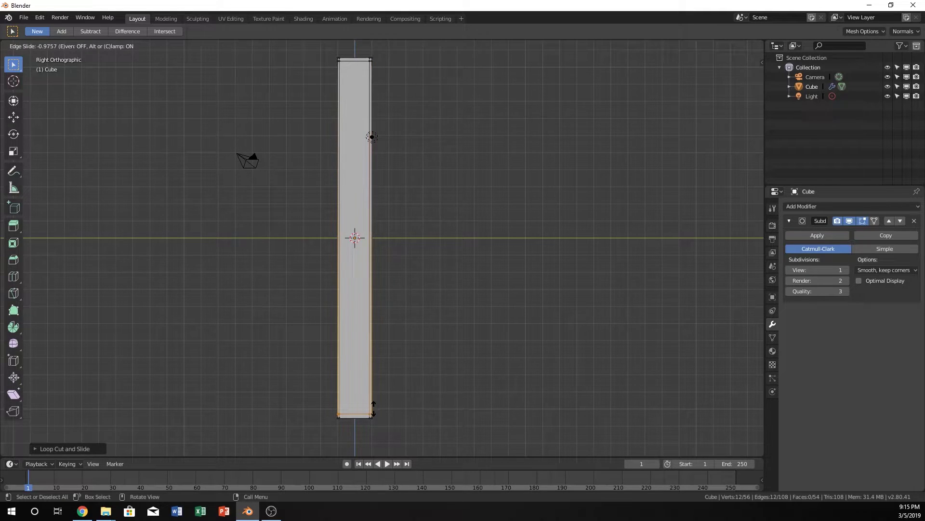
click(372, 399)
key(Tab)
middle_drag(358, 282, 433, 345)
scroll(433, 350, up, 3)
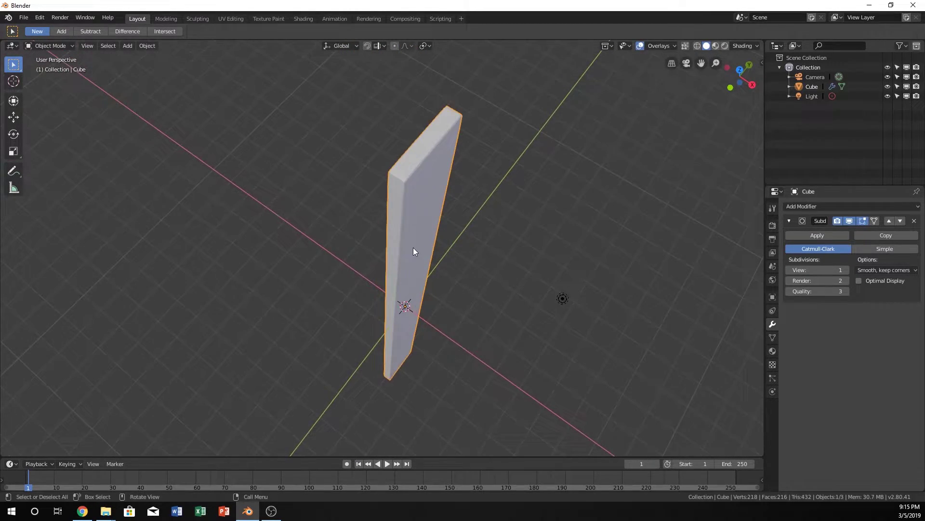
middle_drag(413, 250, 422, 186)
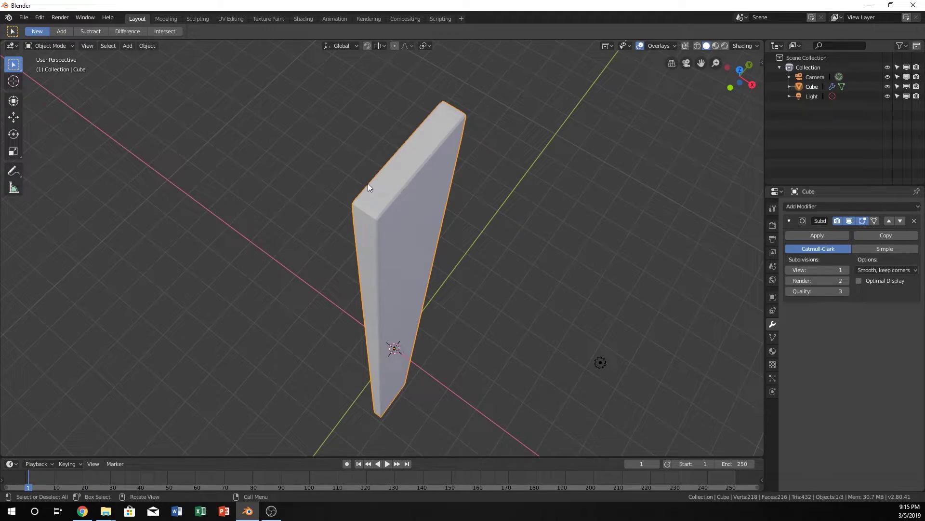
Collapse the plank's Subdivision modifier settings and add an Array modifier to the plank.
mouse_move(376, 176)
middle_down()
mouse_move(421, 189)
mouse_move(432, 221)
mouse_move(381, 186)
mouse_move(360, 187)
mouse_move(386, 189)
middle_up()
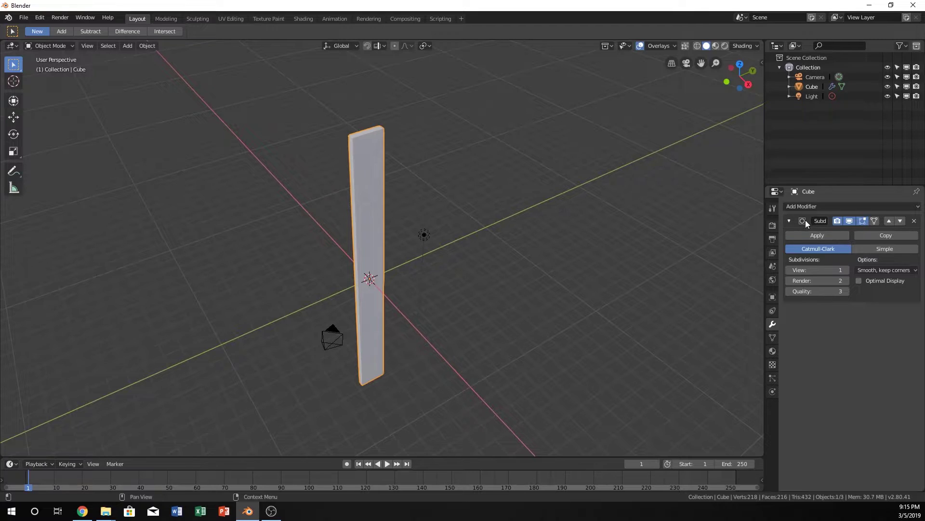
click(790, 220)
click(795, 207)
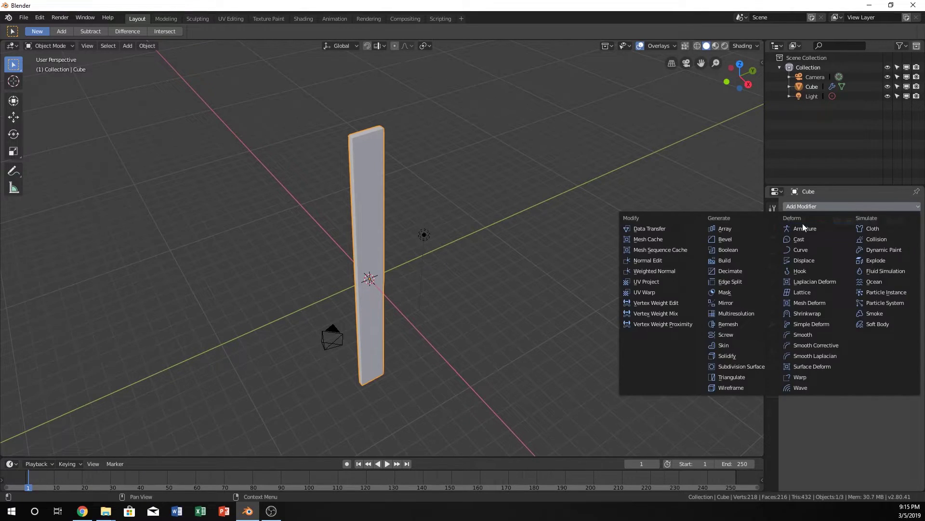
click(723, 230)
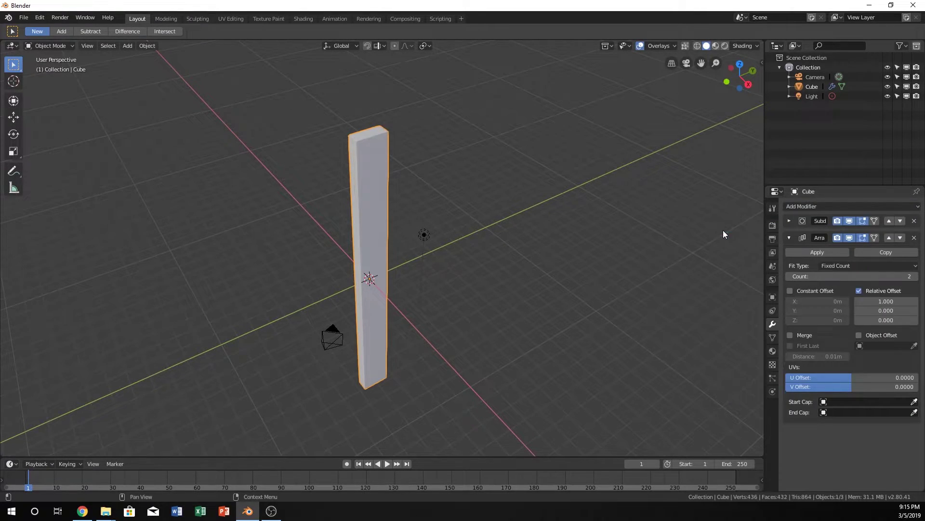
Line the array copies up side by side by setting the relative offset to 0 in X and 1 in Y.
middle_drag(421, 198, 449, 183)
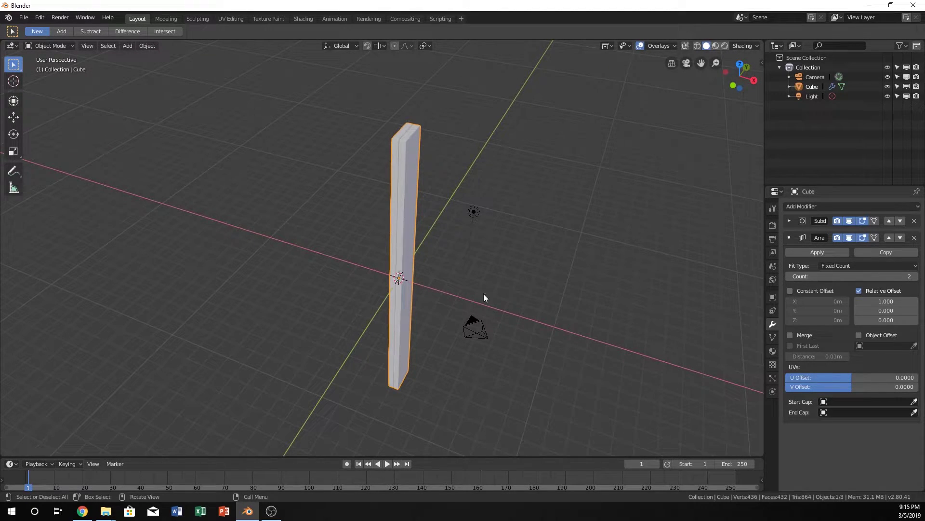
click(881, 301)
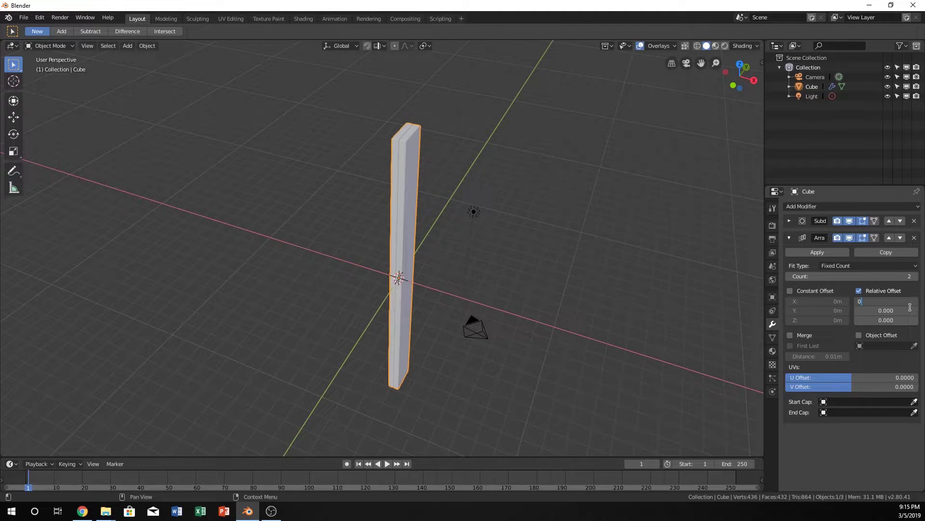
text(0)
key(Tab)
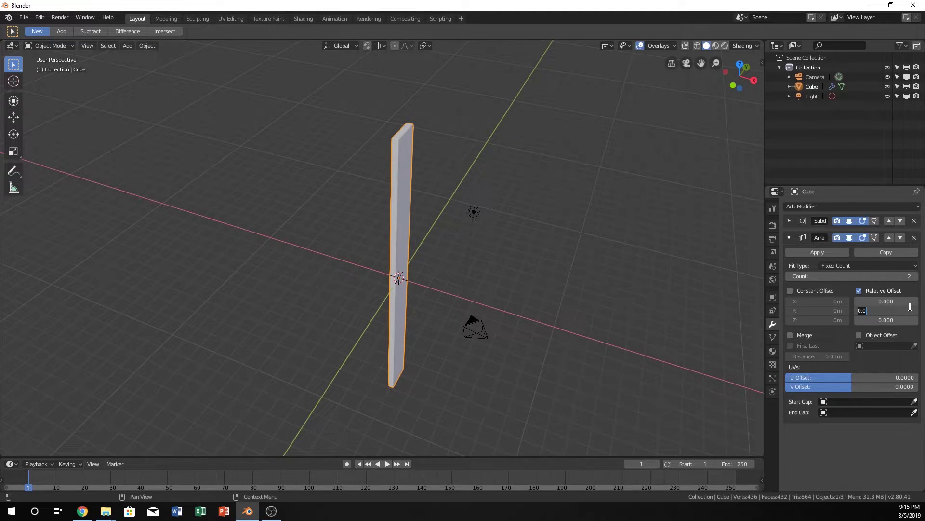
text(1)
key(Return)
Open a gap between the planks by setting the array's relative Y offset to 1.1 and increasing it to 1.2.
middle_drag(751, 265, 345, 77)
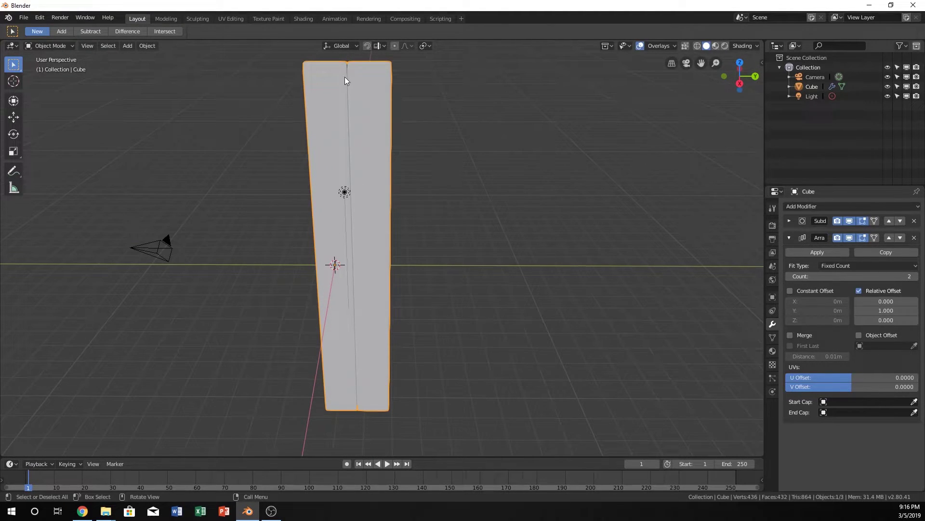
click(881, 312)
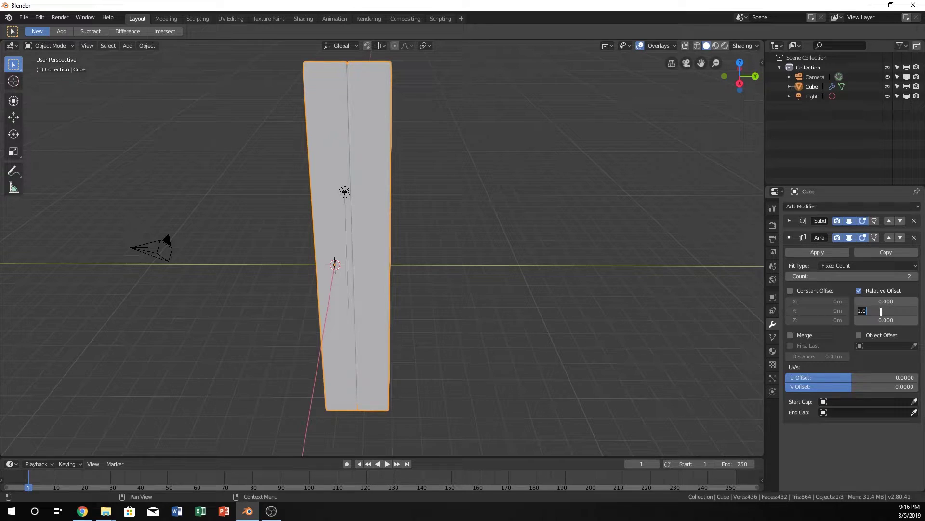
key(Return)
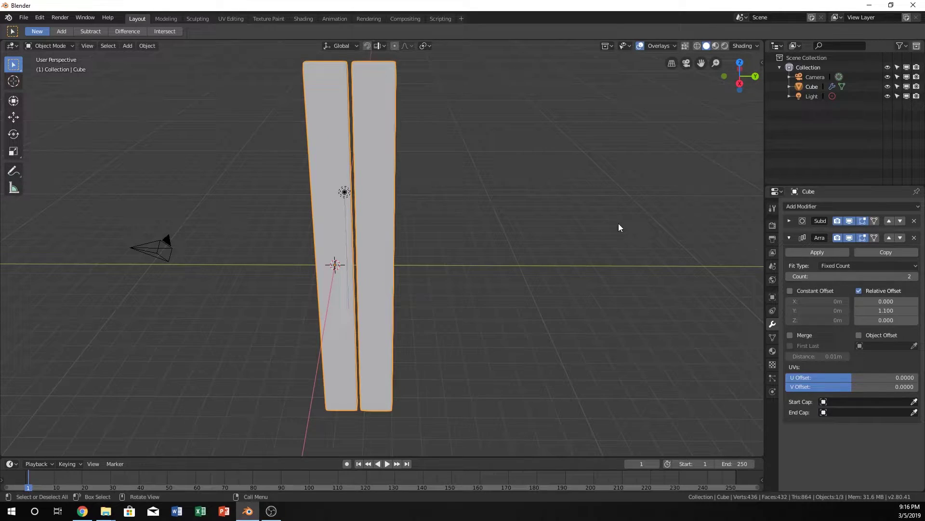
middle_drag(619, 228, 750, 324)
double_click(870, 309)
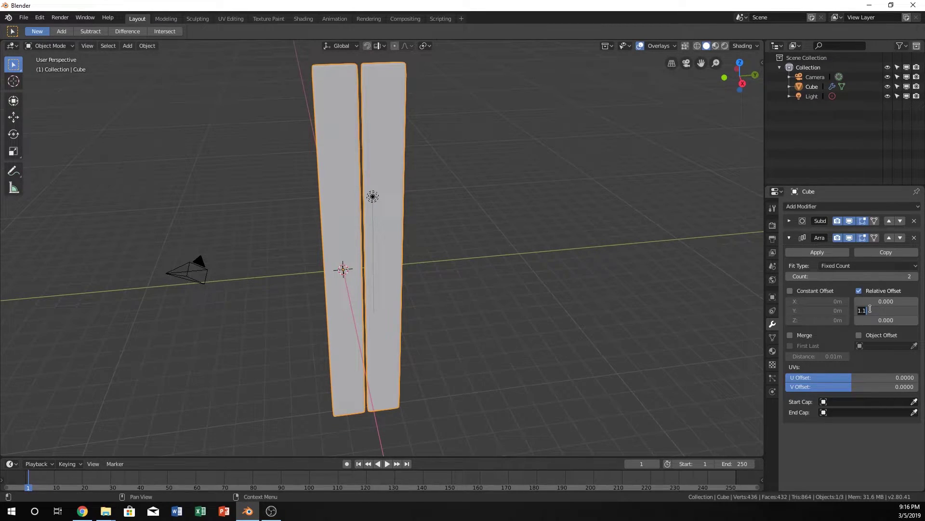
text(2)
key(Return)
middle_drag(609, 237, 624, 239)
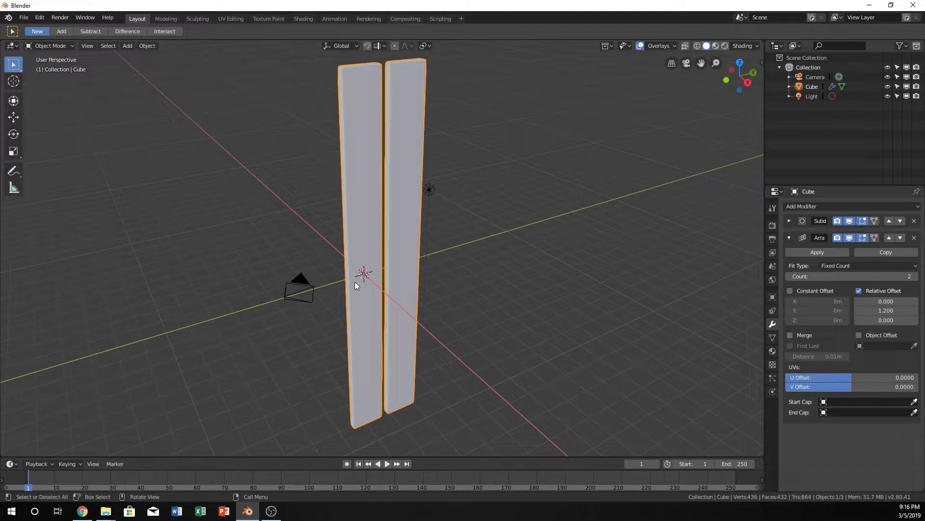
middle_drag(355, 285, 500, 270)
mouse_move(886, 310)
mouse_down()
mouse_move(867, 311)
mouse_move(884, 311)
mouse_up()
double_click(883, 309)
text(1.2)
key(Return)
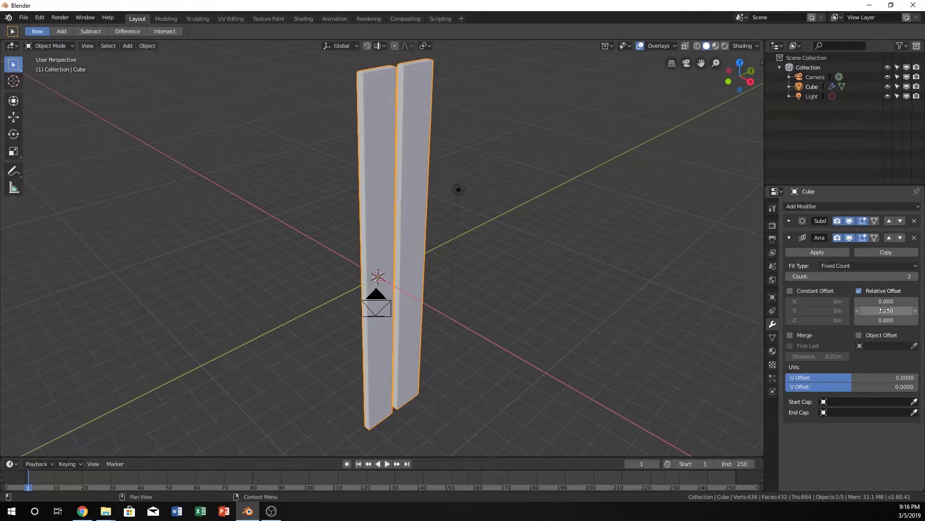
Set the plank array's count to 7 and reduce it to 6.
middle_drag(531, 271, 510, 264)
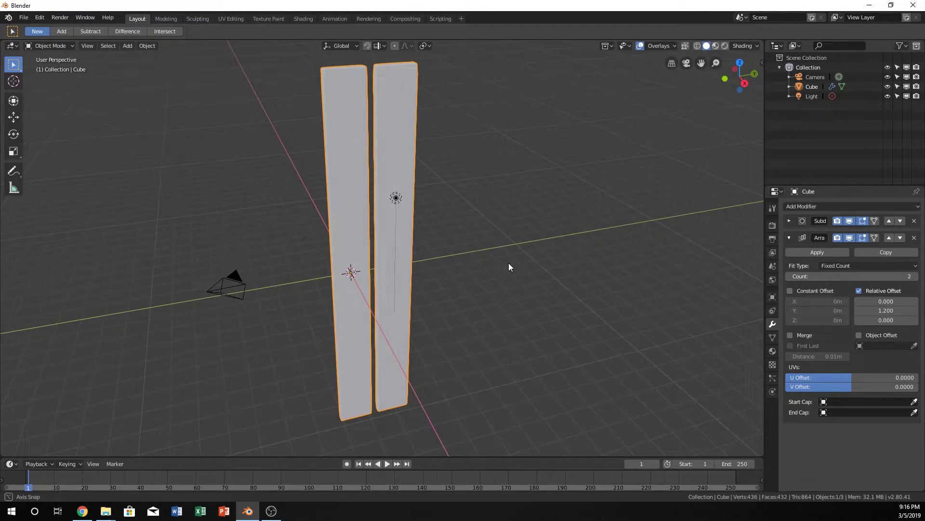
middle_drag(429, 212, 463, 222)
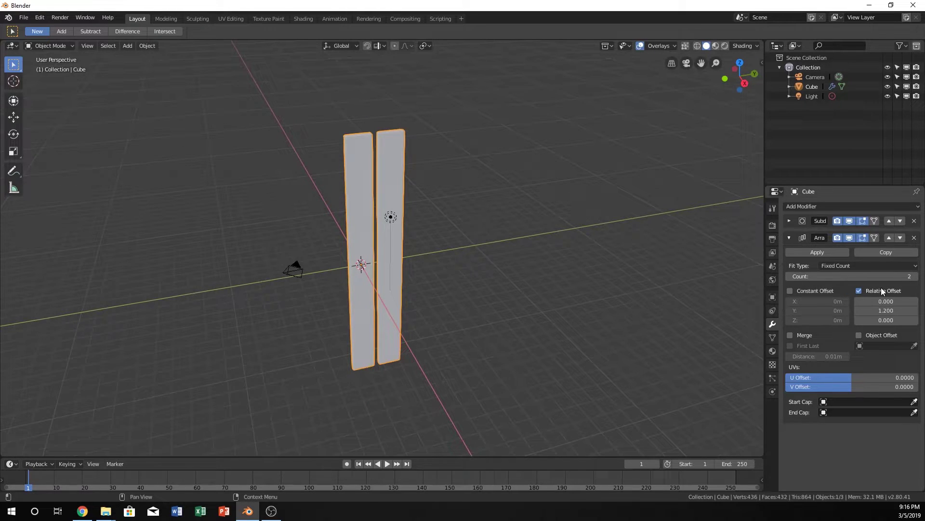
double_click(846, 276)
text(7)
key(Return)
middle_drag(723, 300, 761, 284)
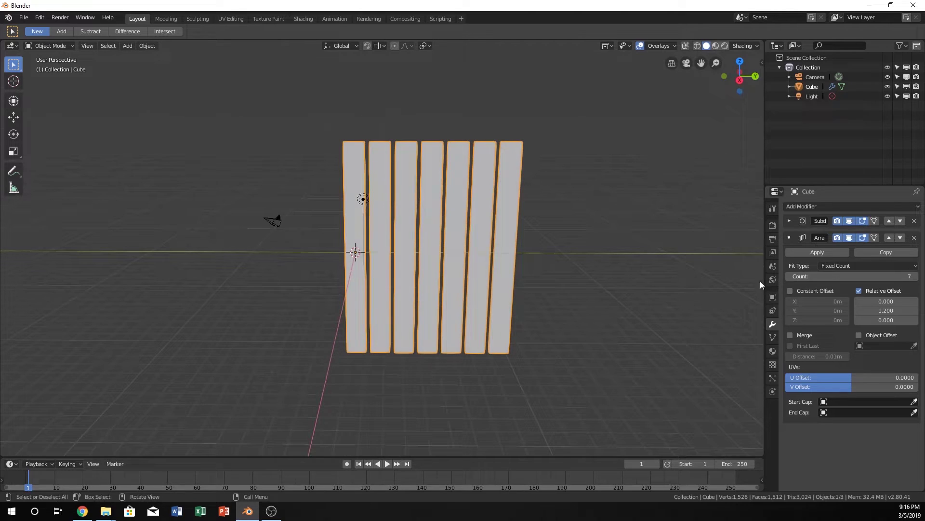
drag(864, 275, 860, 274)
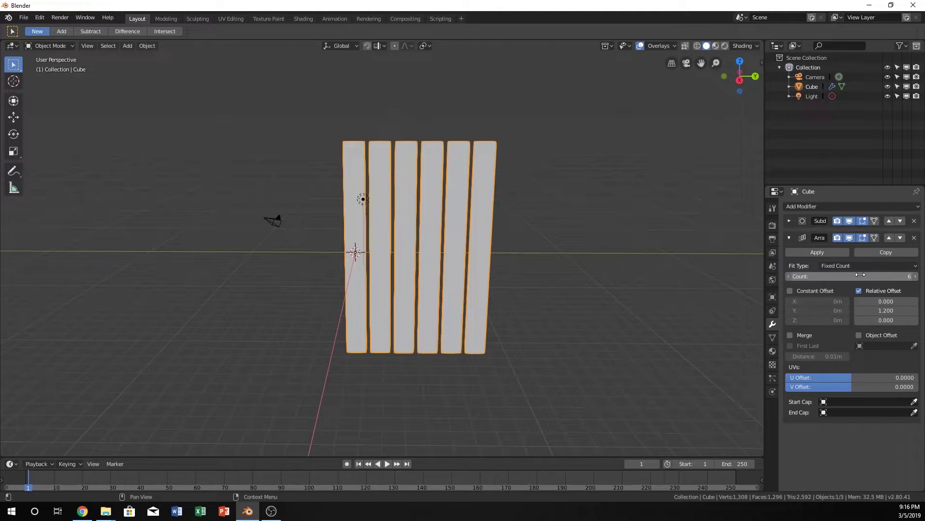
Add a cube mesh at the first plank as the base for a fence post.
middle_drag(442, 213, 482, 245)
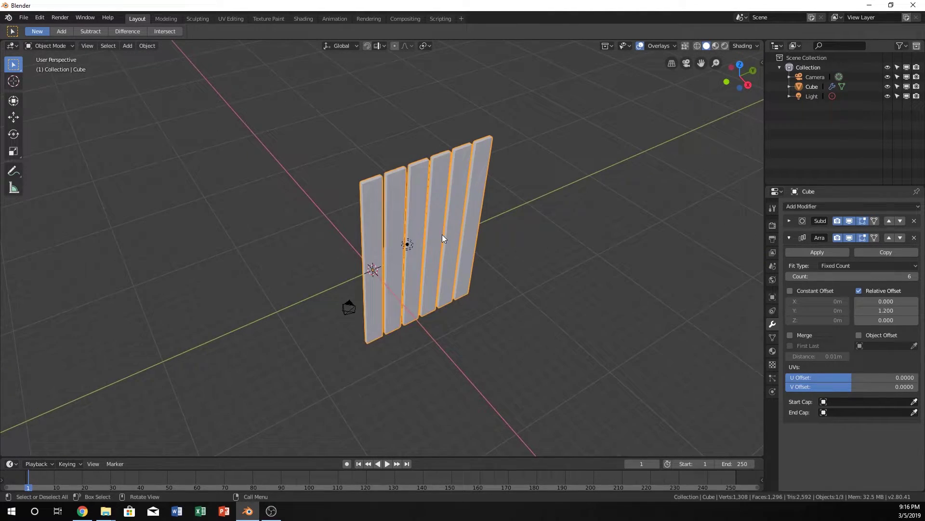
scroll(446, 239, up, 1)
key(shift+a)
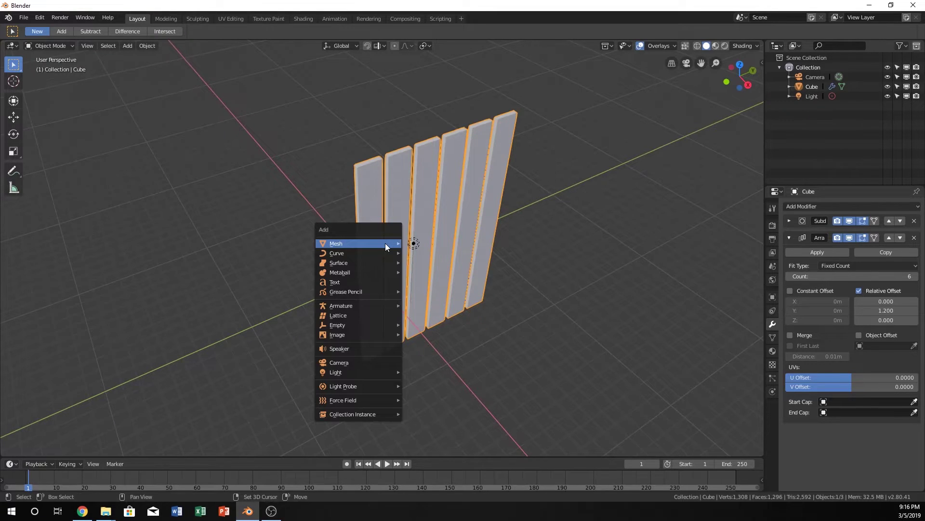
mouse_move(383, 244)
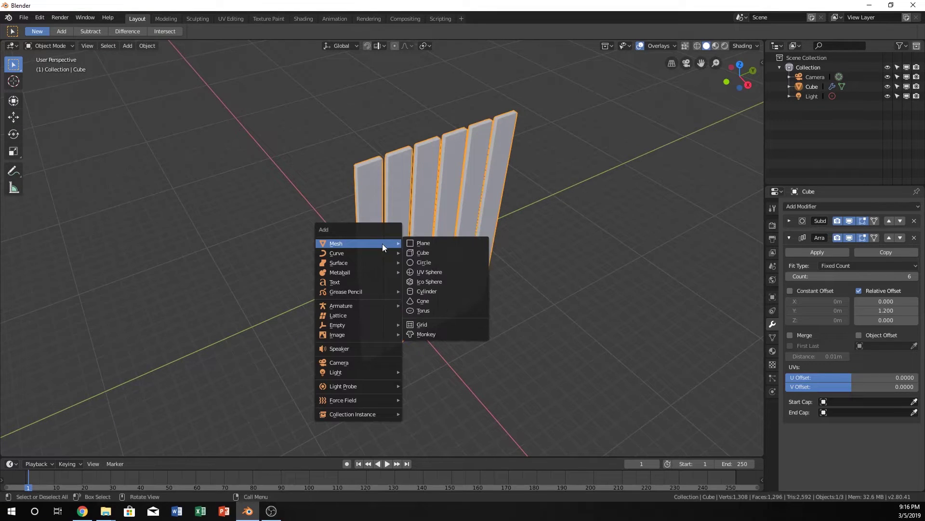
click(415, 253)
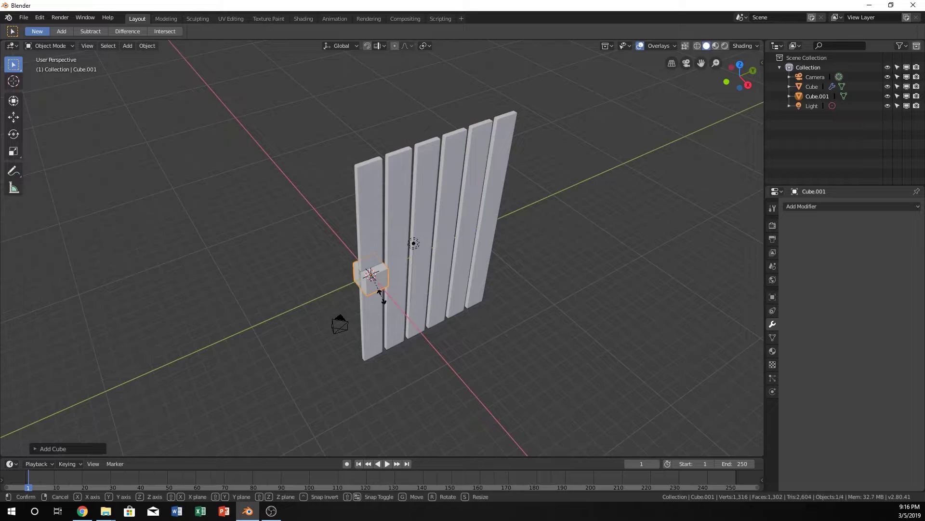
key(s)
key(z)
key(Escape)
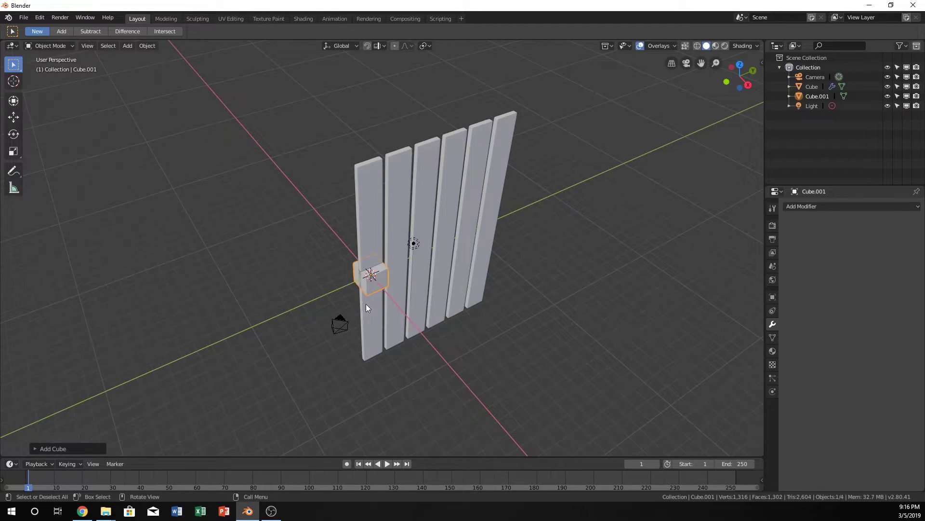
key(Tab)
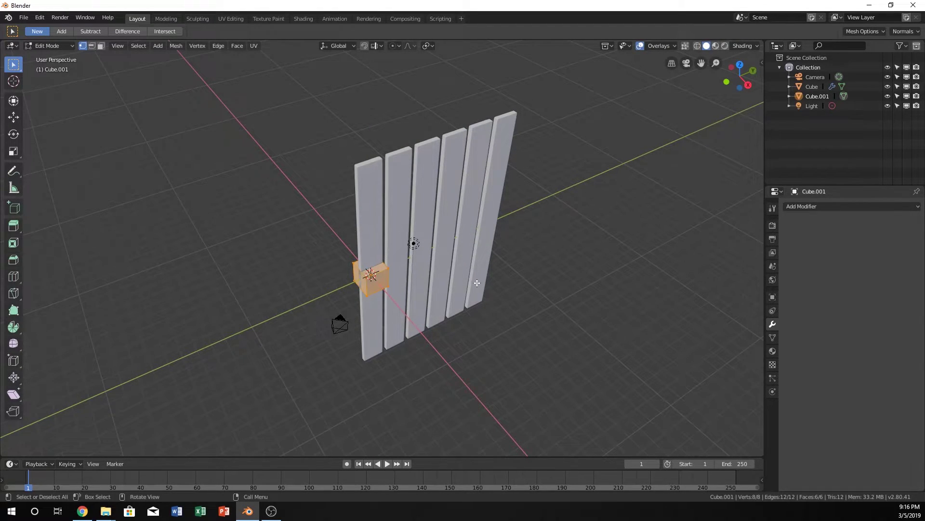
key(Tab)
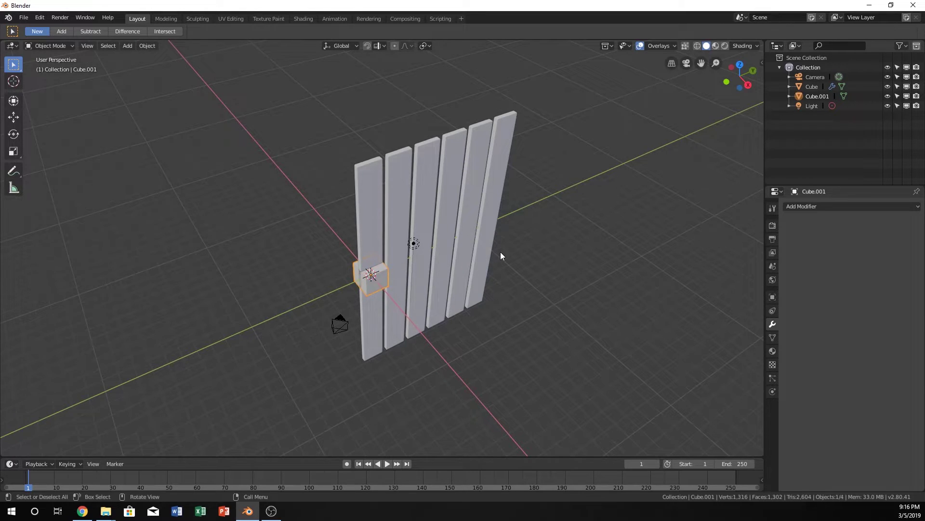
Scale the new cube along Z into a post slightly taller than the planks.
scroll(382, 302, up, 2)
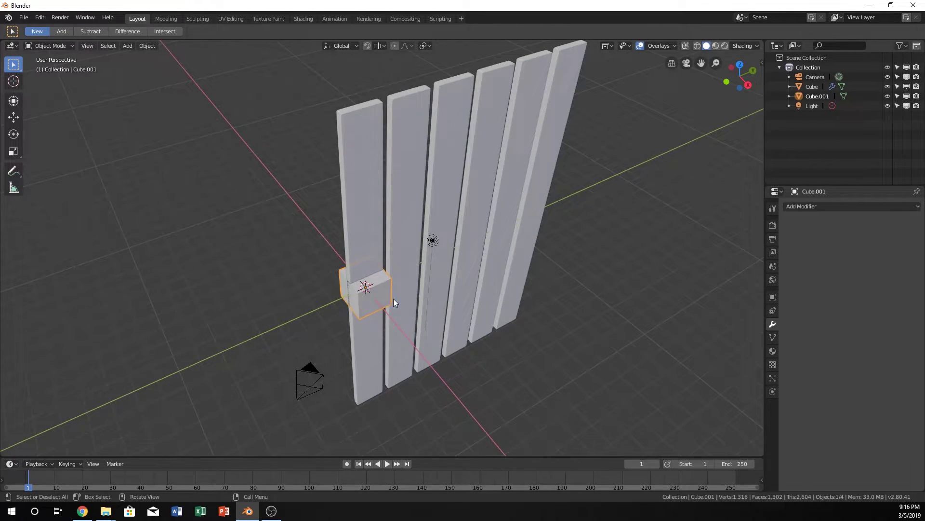
shift+middle_drag(393, 303, 464, 214)
key(s)
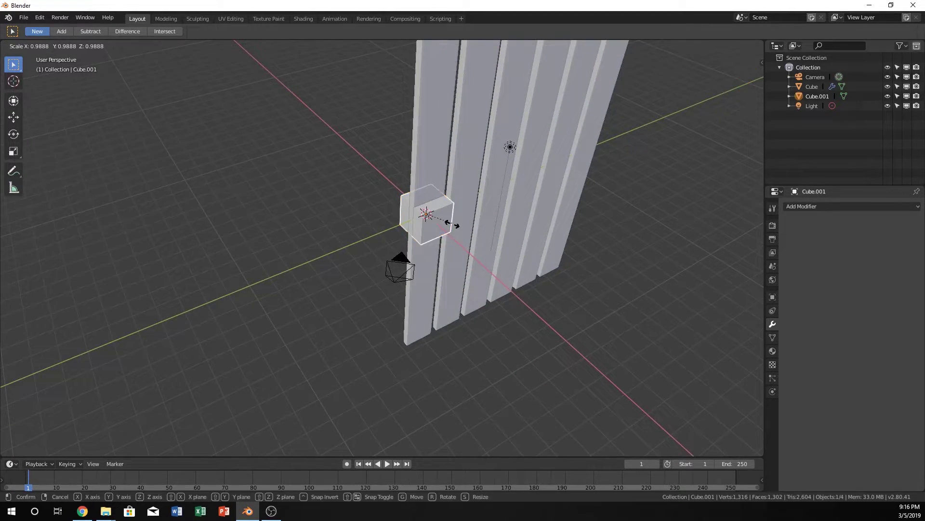
key(z)
click(450, 308)
scroll(461, 301, down, 3)
key(s)
key(z)
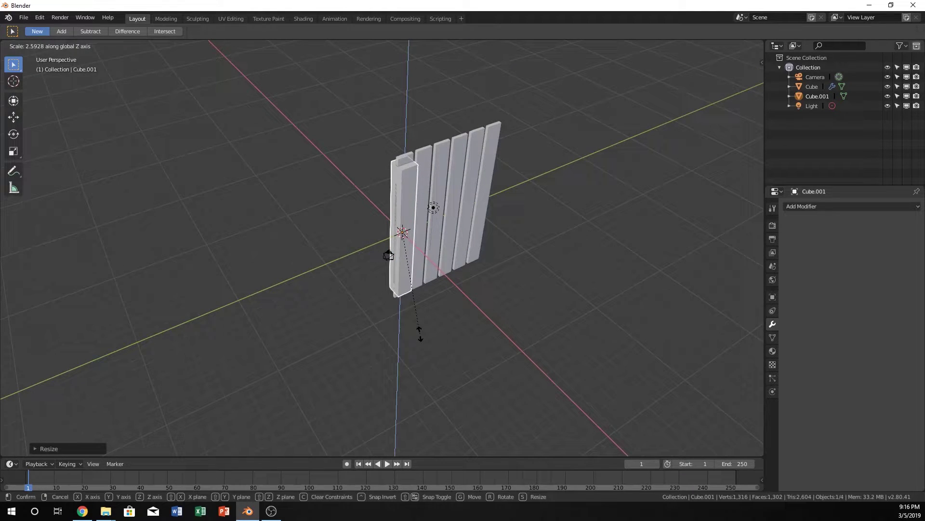
click(423, 345)
From the right view, raise the post along Z until its base is level with the planks' bottom edges.
key(KP_1)
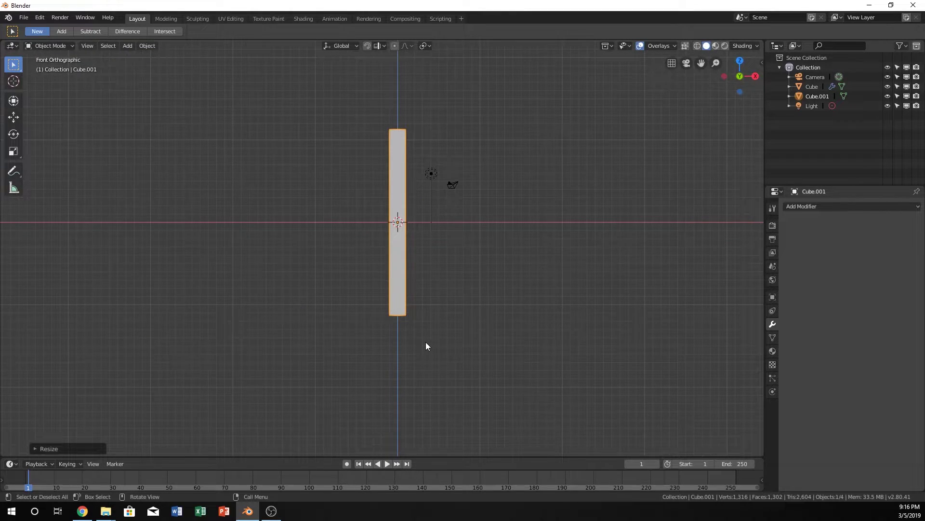
key(KP_3)
shift+middle_drag(482, 315, 390, 302)
scroll(389, 300, up, 2)
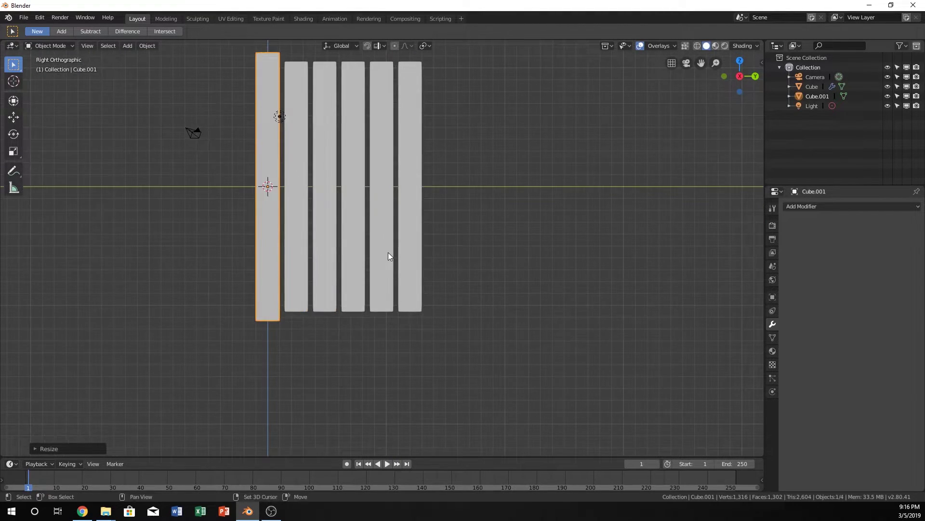
shift+middle_drag(390, 256, 397, 347)
key(g)
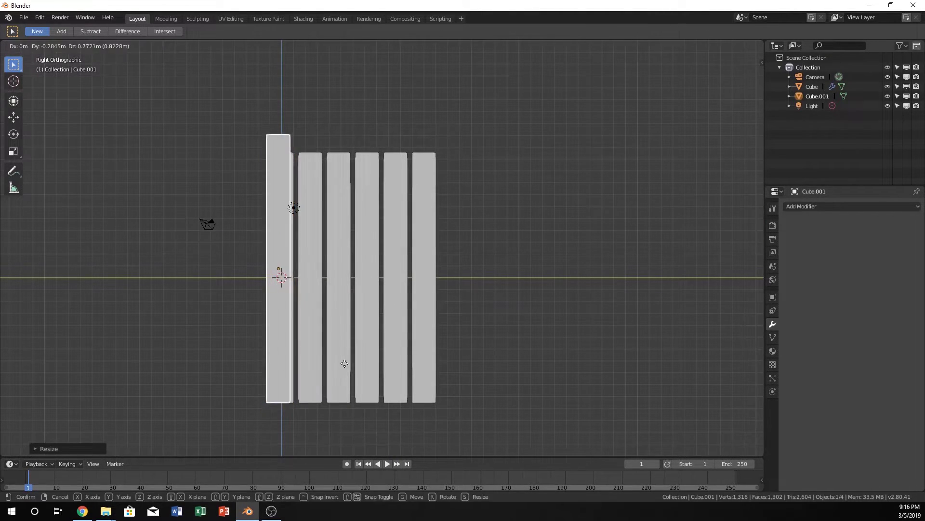
key(z)
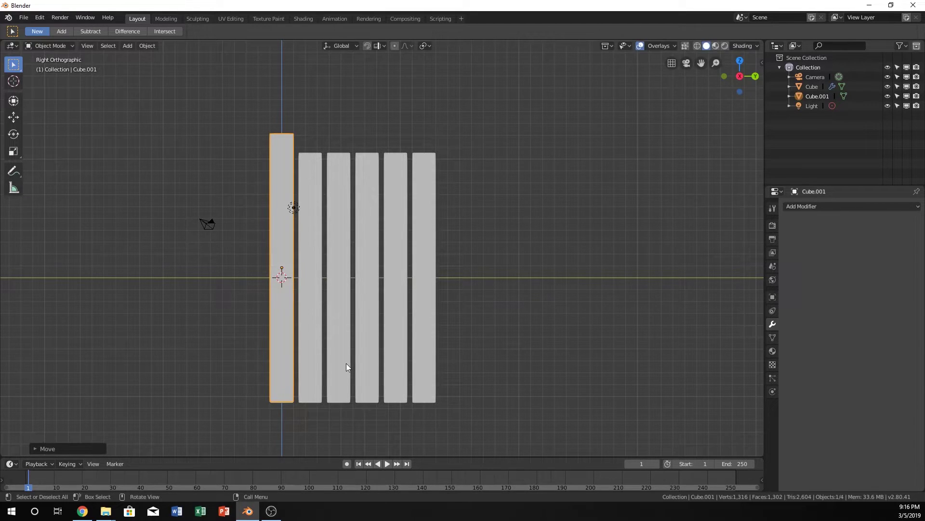
click(346, 363)
Move the post along negative Y to just outside the first plank, leaving a small gap between them.
key(g)
key(y)
click(304, 353)
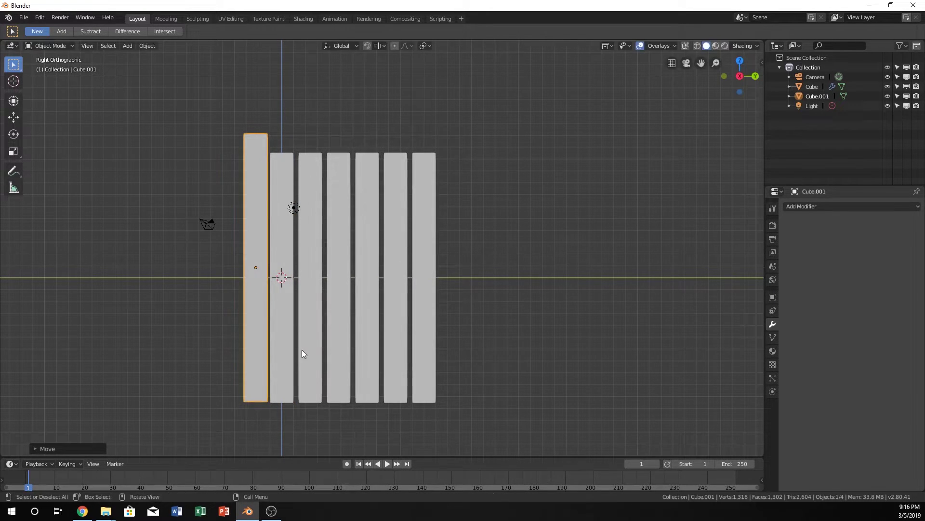
key(g)
key(y)
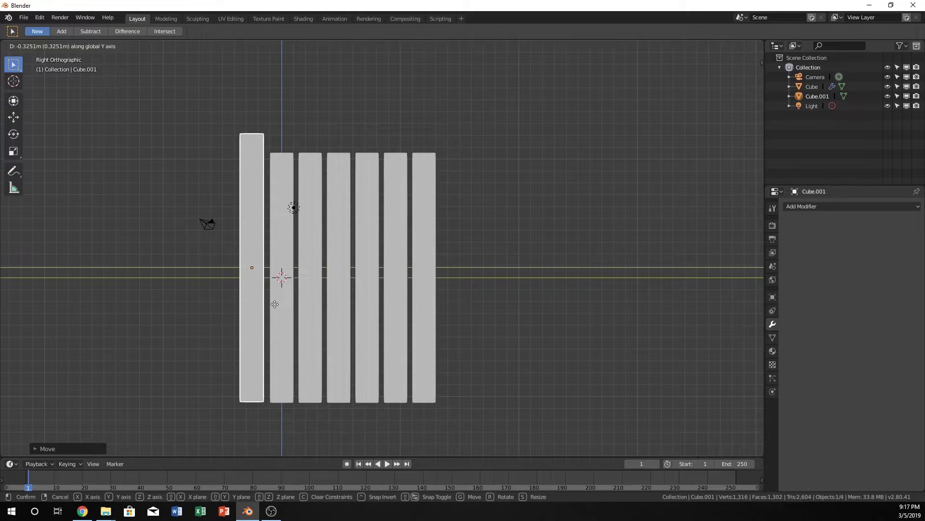
click(275, 304)
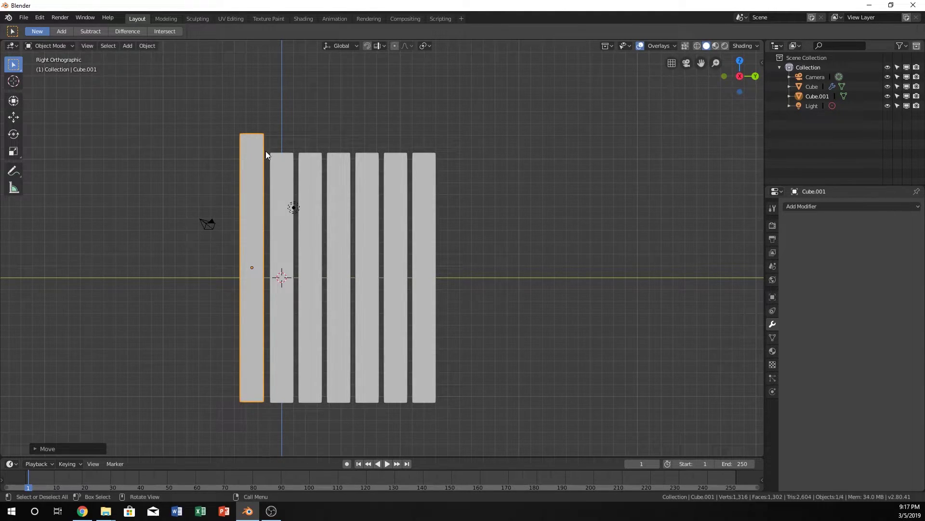
Enter Edit Mode on the post and check the pyramid-shaped caps in the reference render.
shift+middle_drag(231, 181, 250, 181)
key(Tab)
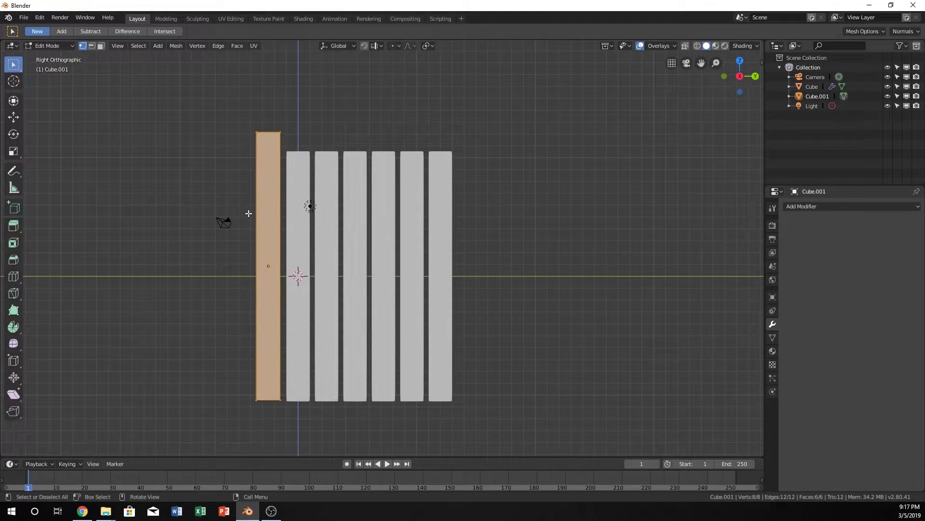
shift+middle_drag(248, 213, 299, 250)
scroll(323, 276, up, 5)
scroll(323, 276, up, 4)
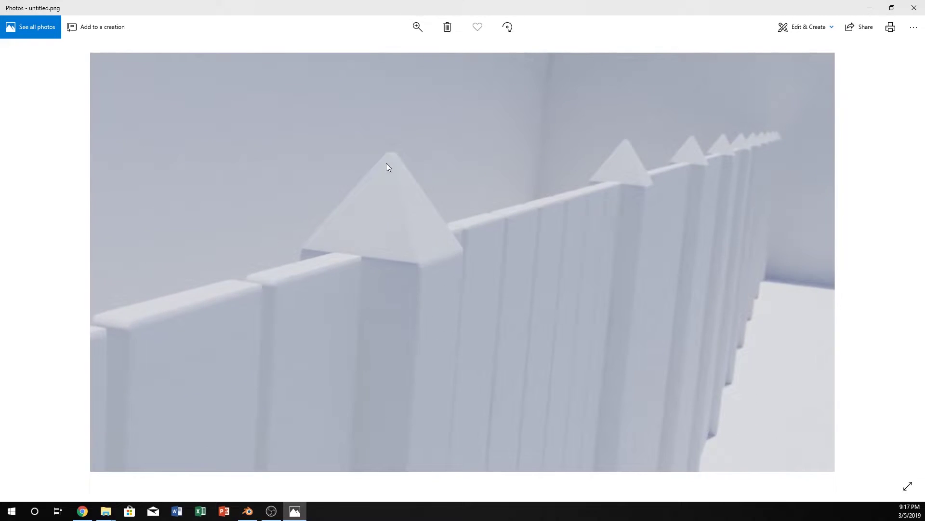
click(912, 10)
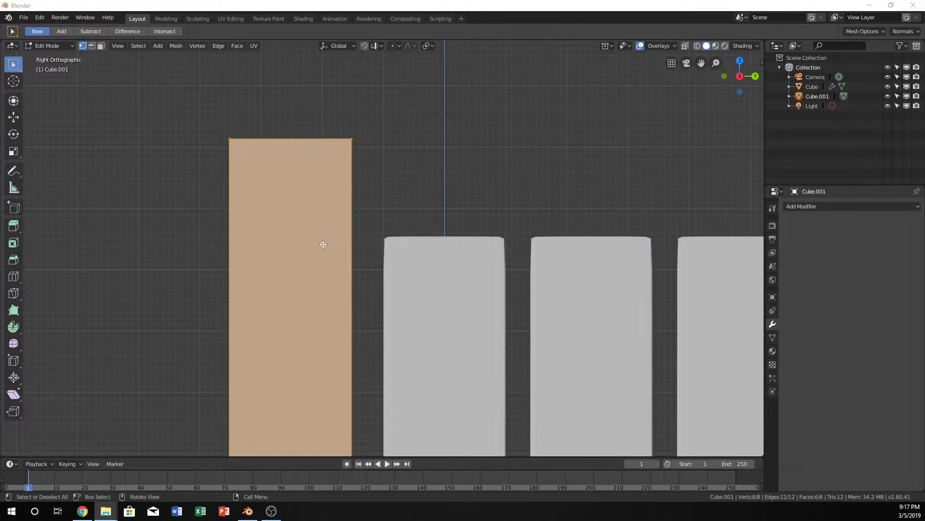
scroll(327, 248, down, 4)
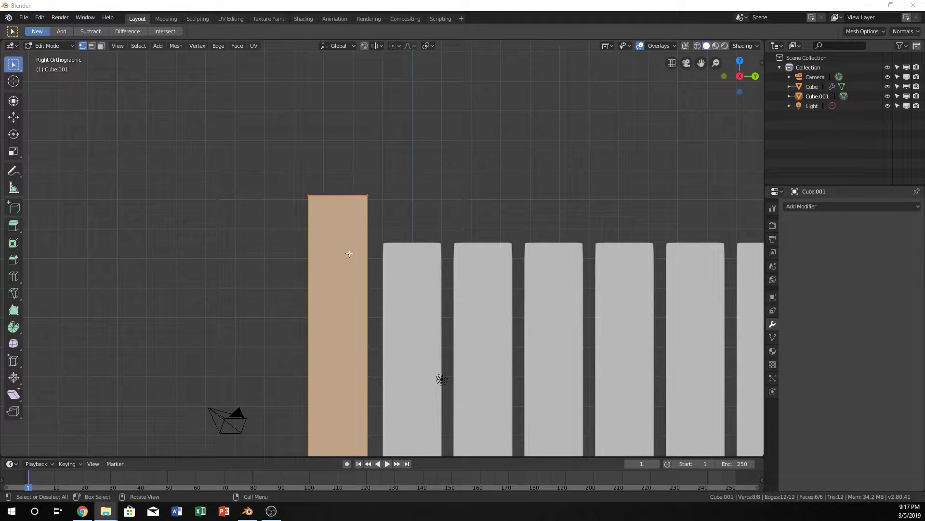
Turn on X-ray display and select all four top vertices of the post, including the rear ones.
click(287, 151)
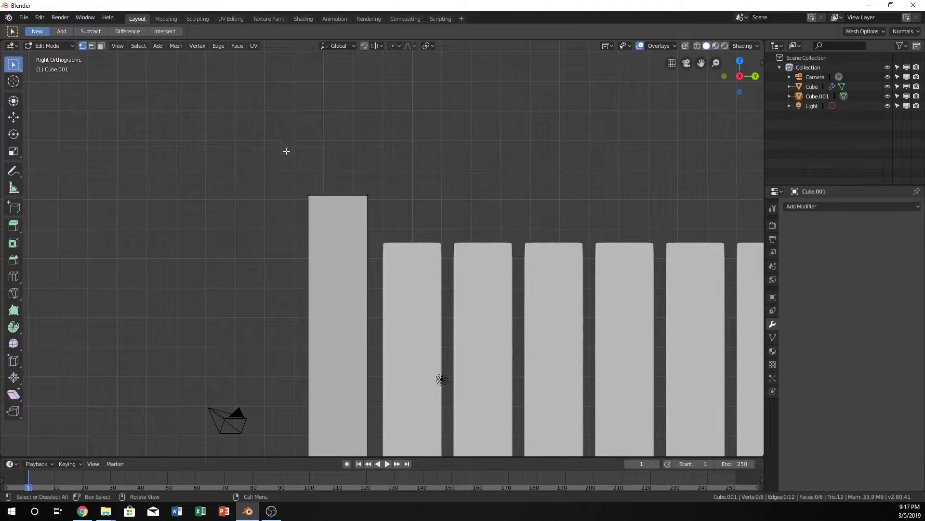
click(685, 46)
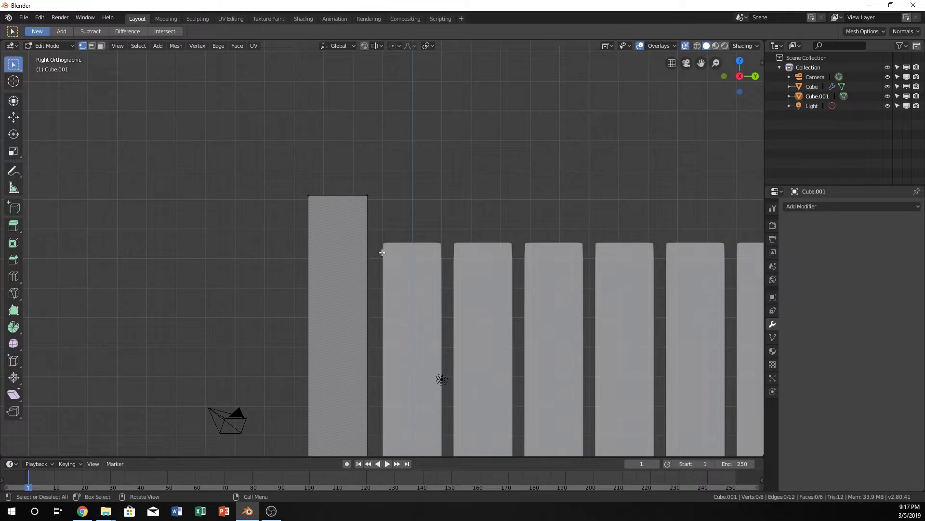
drag(253, 161, 458, 234)
middle_drag(345, 188, 310, 229)
click(310, 213)
click(369, 216)
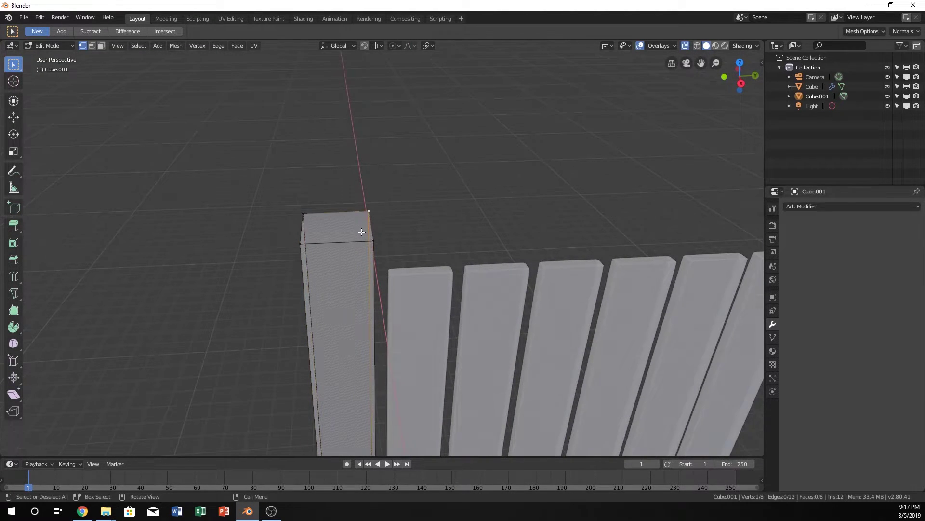
key(KP_1)
drag(275, 162, 479, 248)
middle_drag(433, 176, 436, 204)
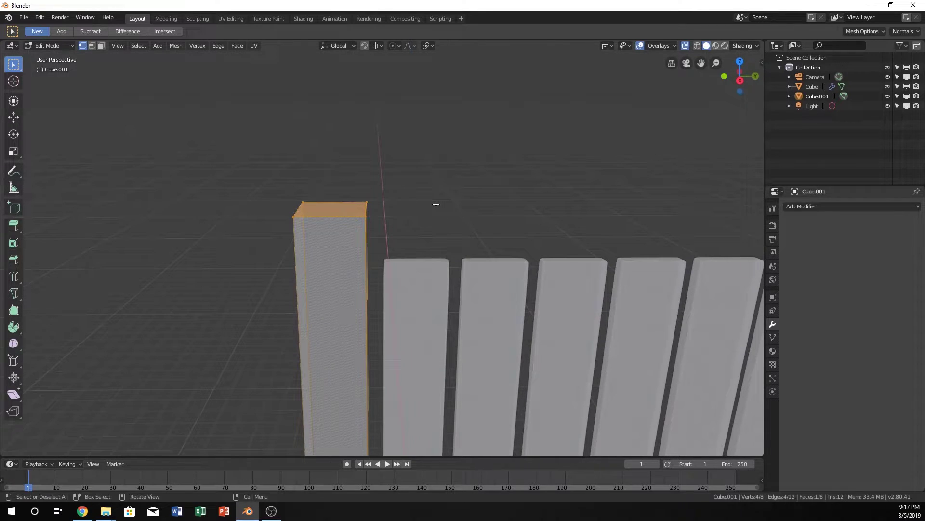
From the right view, add a horizontal loop cut around the post and slide it up to about the planks' top height.
key(KP_3)
scroll(211, 198, up, 2)
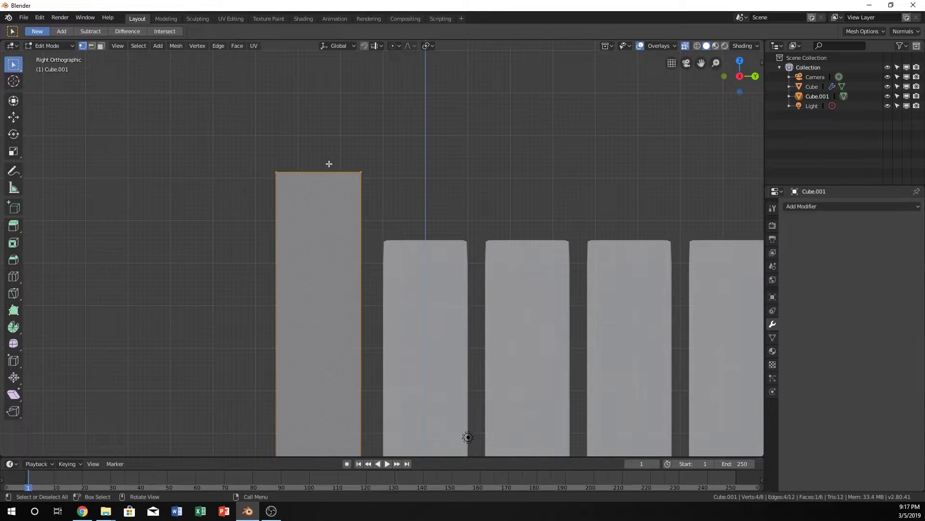
key(ctrl+r)
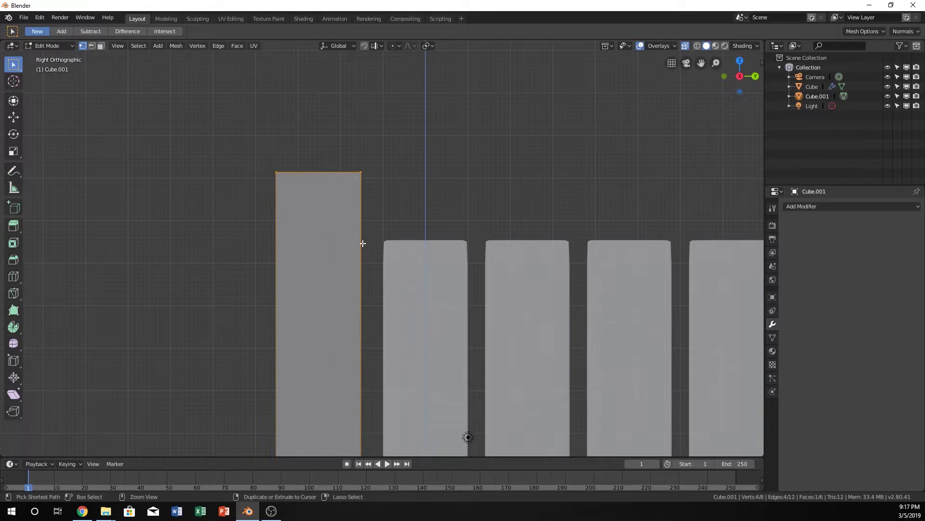
right_click(352, 374)
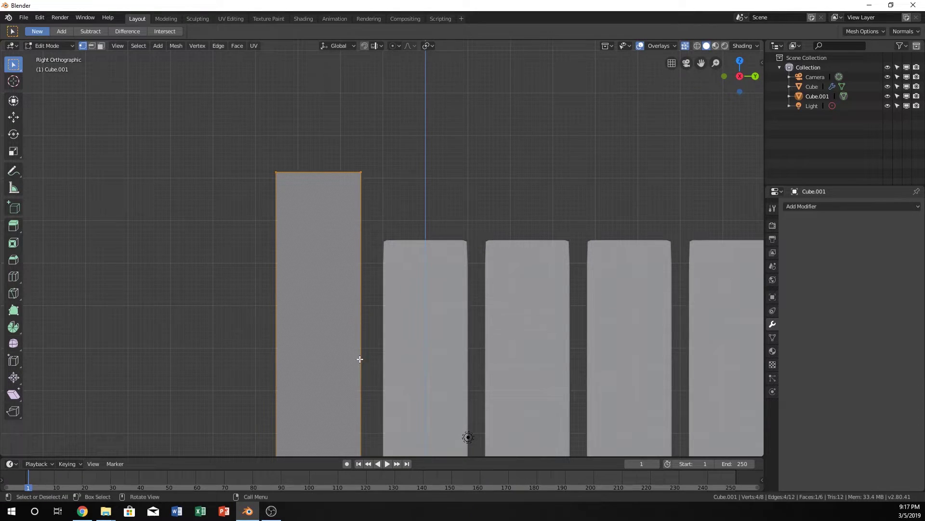
scroll(357, 367, down, 6)
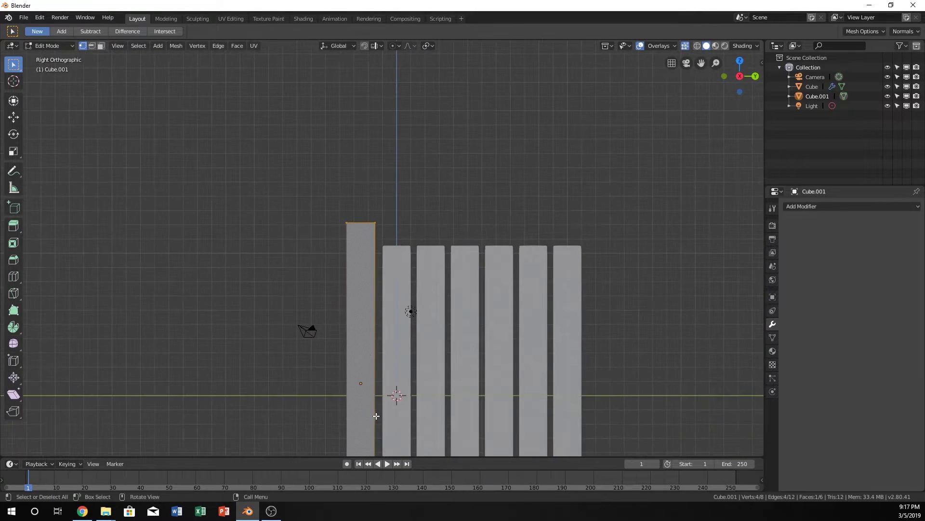
key(ctrl+r)
click(369, 373)
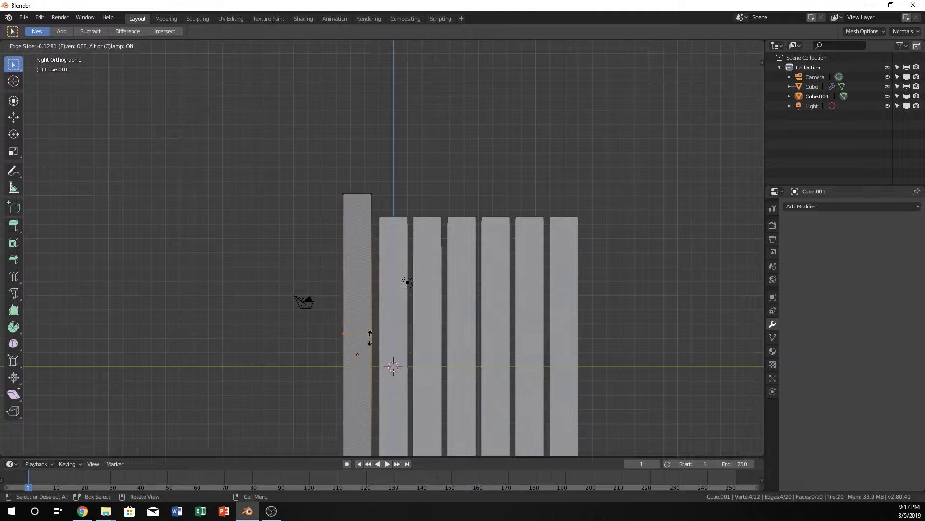
click(386, 222)
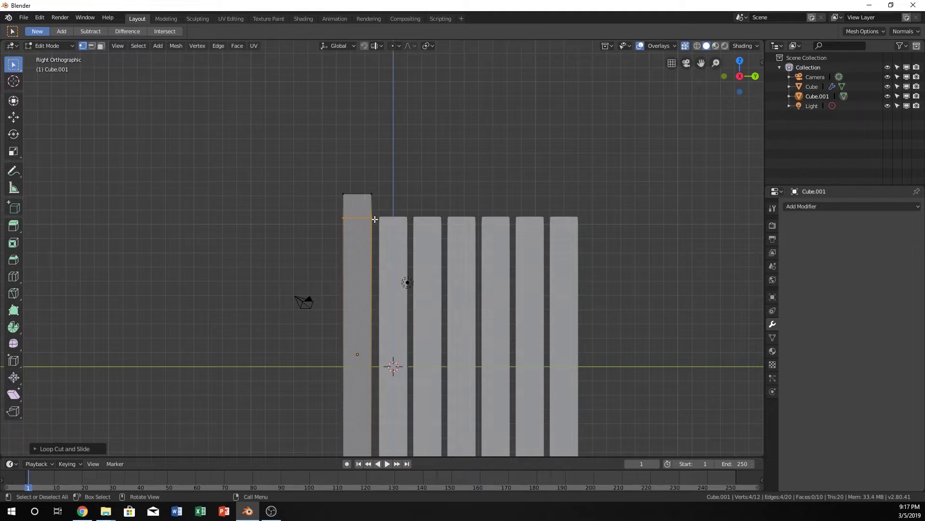
Scale the post's four top vertices to about 0.018 so they nearly meet in a point.
scroll(406, 224, up, 5)
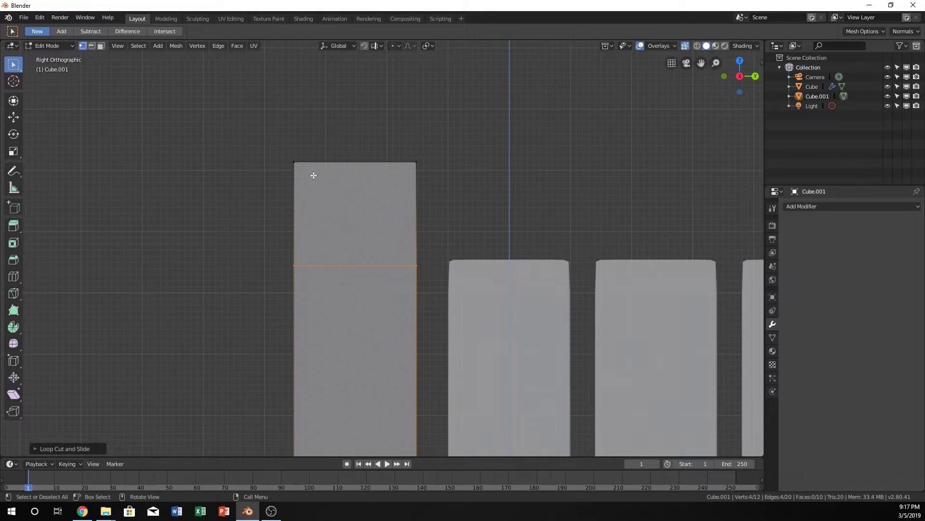
drag(234, 124, 512, 196)
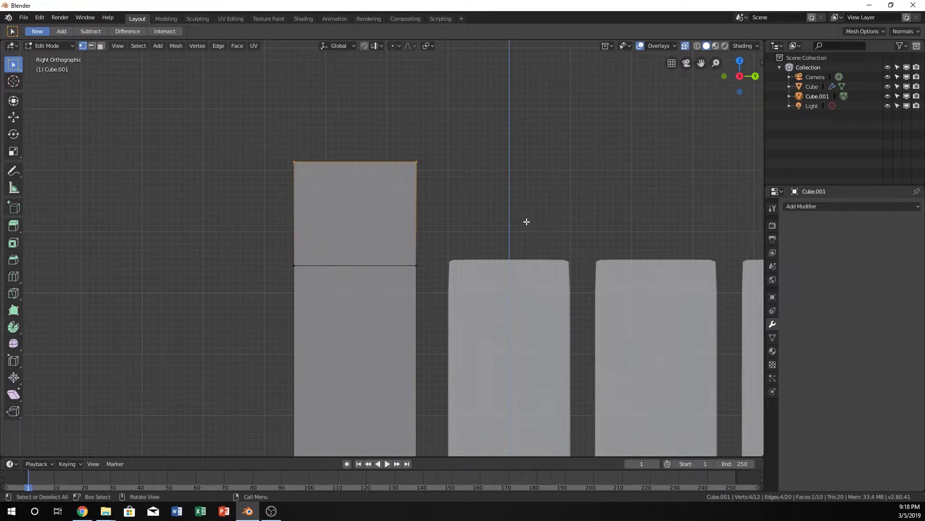
key(s)
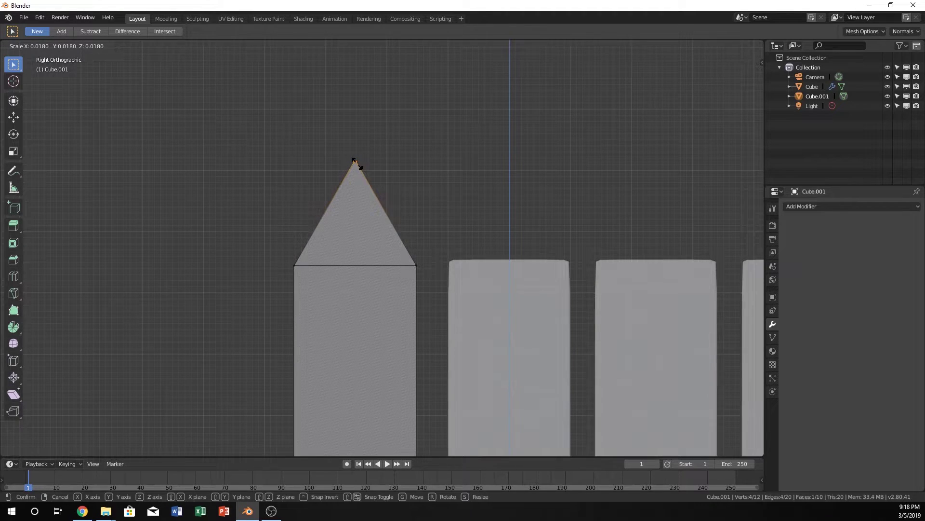
click(357, 163)
Lower the tip of the post along Z by about 0.5 m to flatten the pyramid cap.
key(g)
key(z)
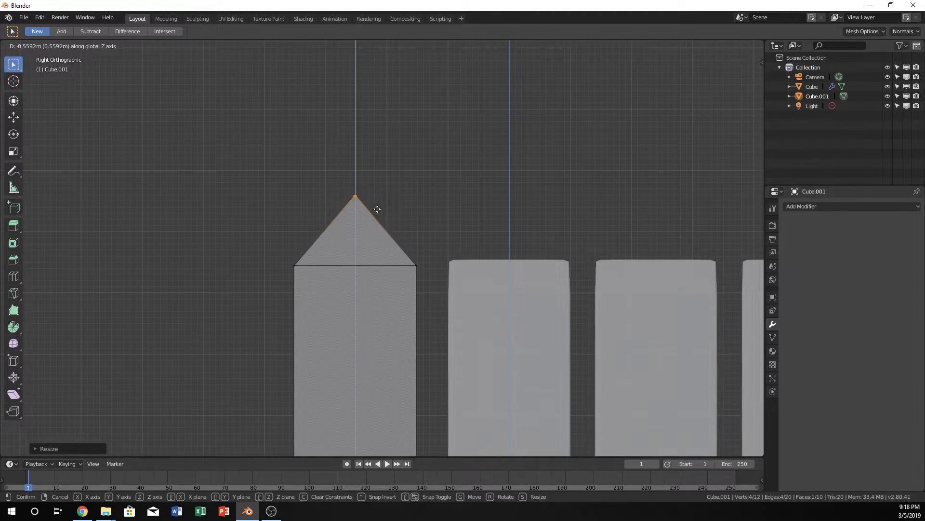
key(z)
key(z)
click(374, 201)
scroll(391, 219, down, 2)
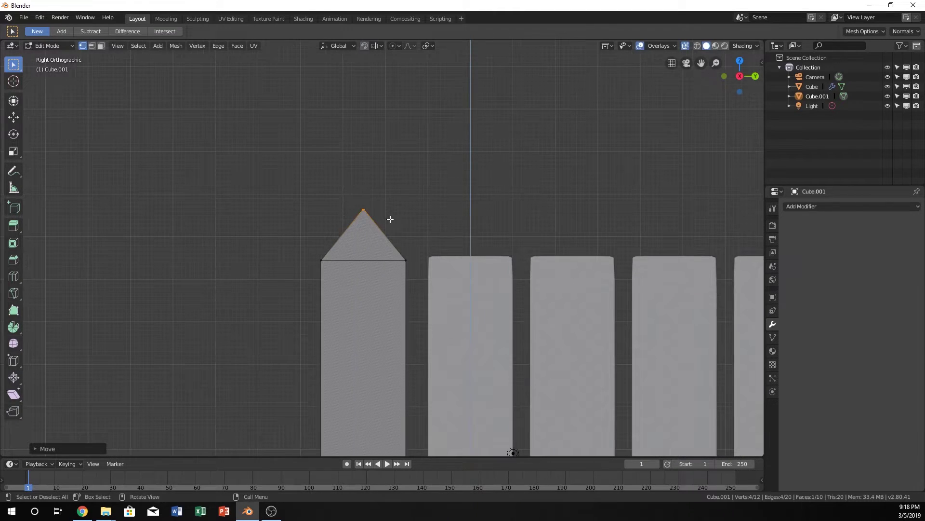
Add a Subdivision Surface modifier to the post.
middle_drag(329, 252, 435, 310)
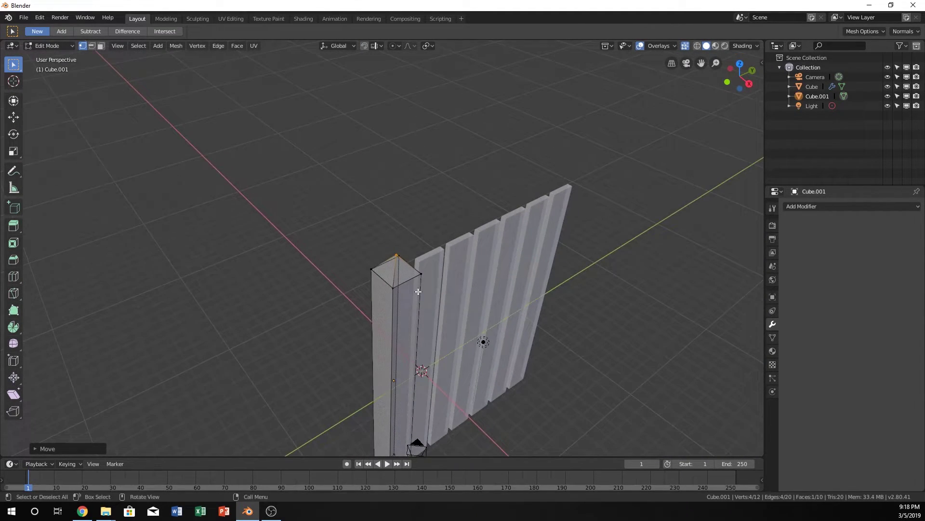
click(822, 206)
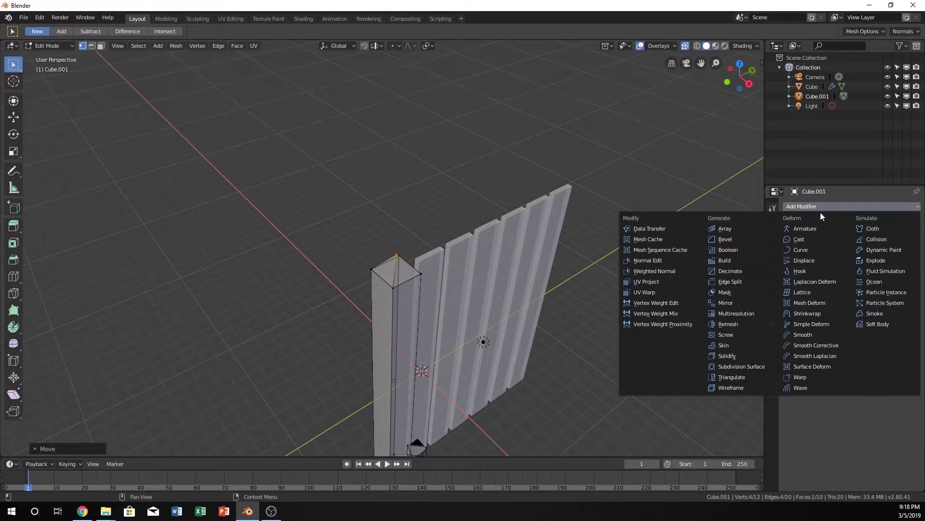
click(744, 367)
From the right view, add a horizontal loop cut to the post and slide it down close to the bottom edge.
middle_drag(484, 336, 440, 299)
scroll(439, 149, up, 4)
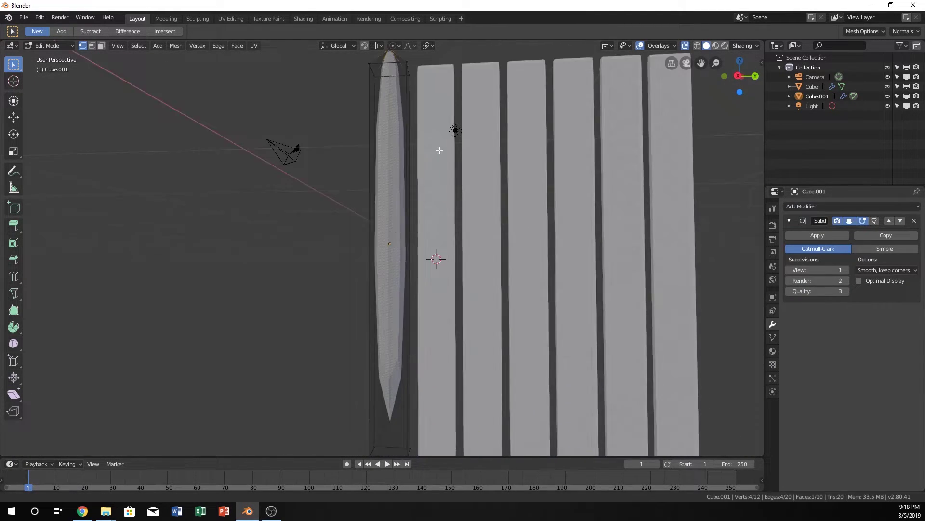
middle_drag(439, 150, 408, 215)
key(KP_3)
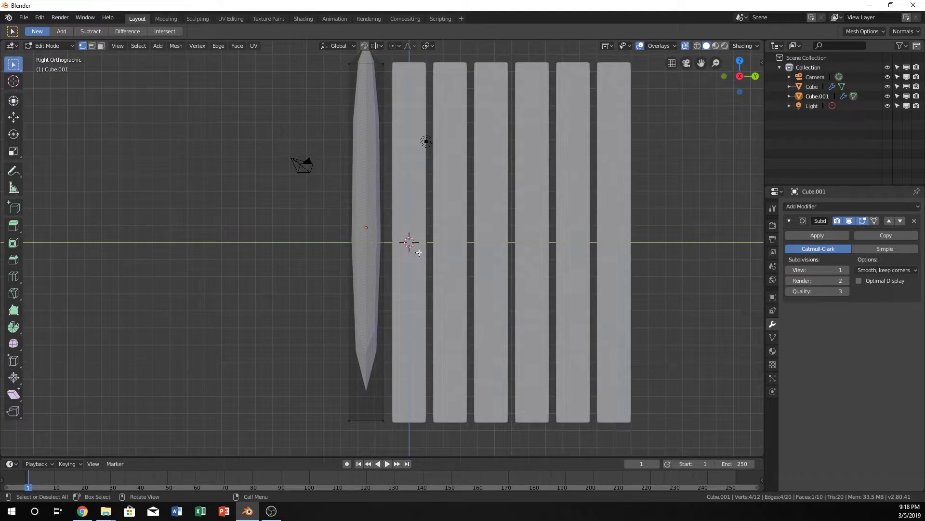
key(ctrl+r)
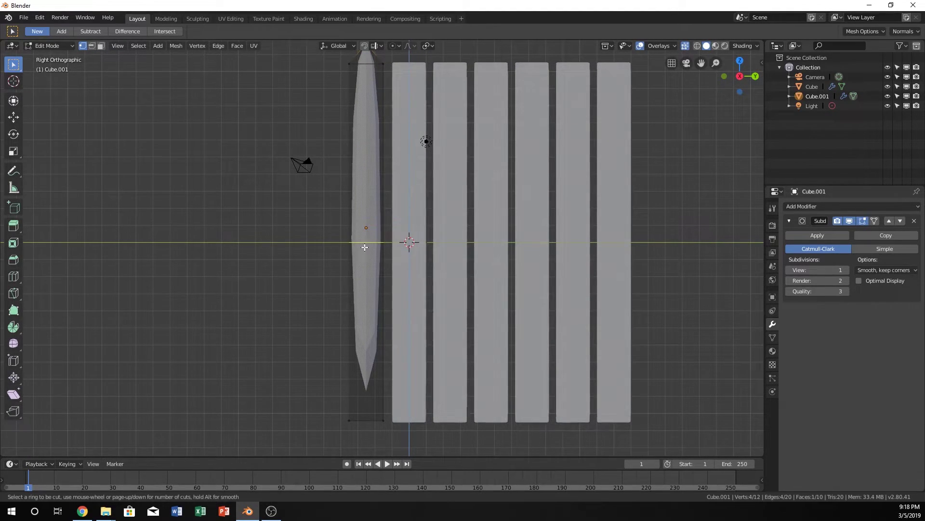
click(365, 246)
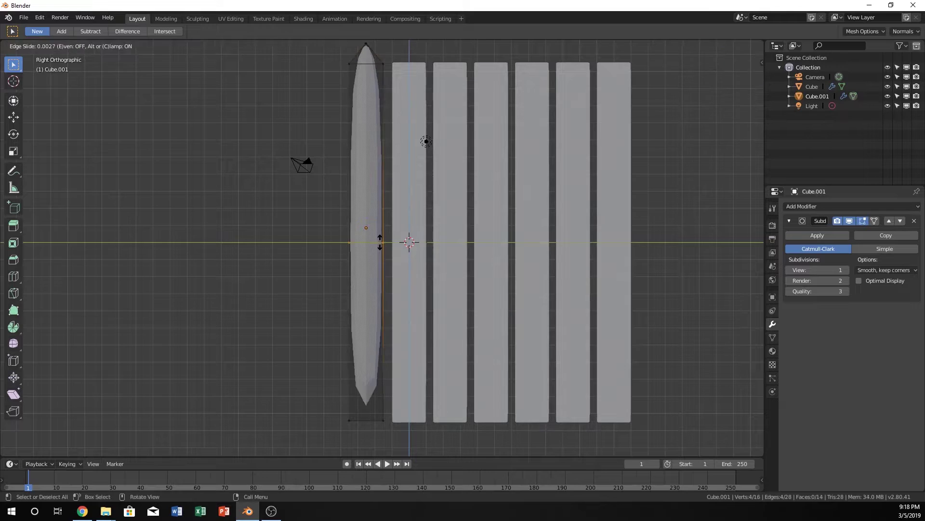
click(397, 414)
Add horizontal loop cuts just below and just above the base edge of the pyramid cap.
key(g)
key(g)
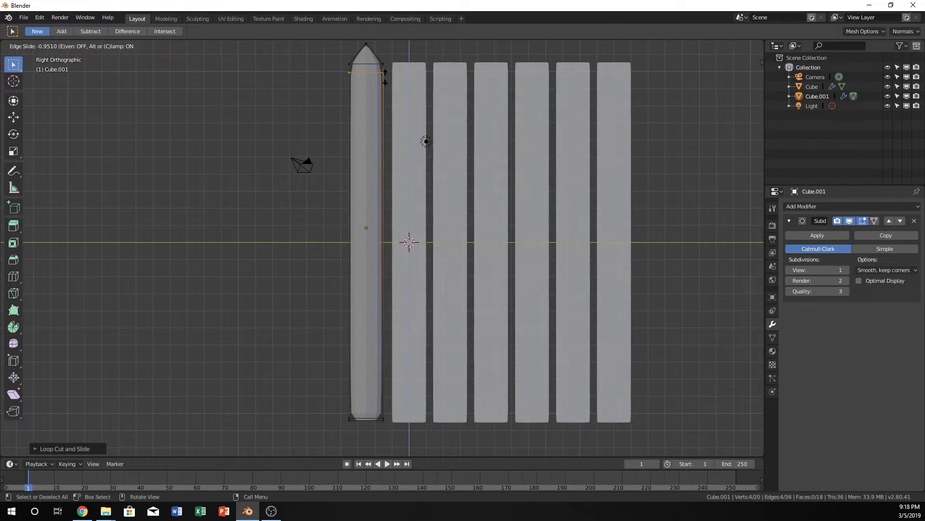
click(388, 70)
middle_drag(389, 70, 394, 242)
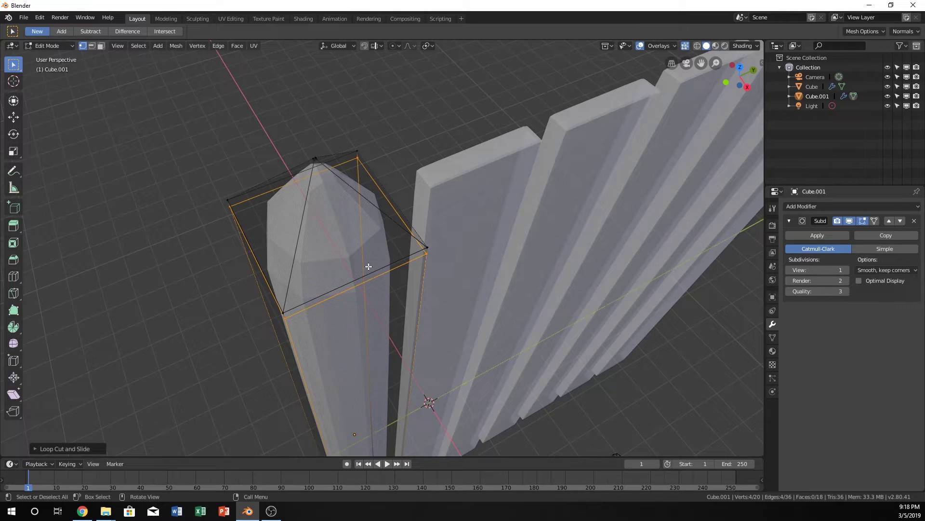
key(ctrl+r)
click(289, 244)
click(291, 297)
Add two vertical loop cuts on the post's front face, sliding each close to one of its side edges.
middle_drag(333, 290, 320, 188)
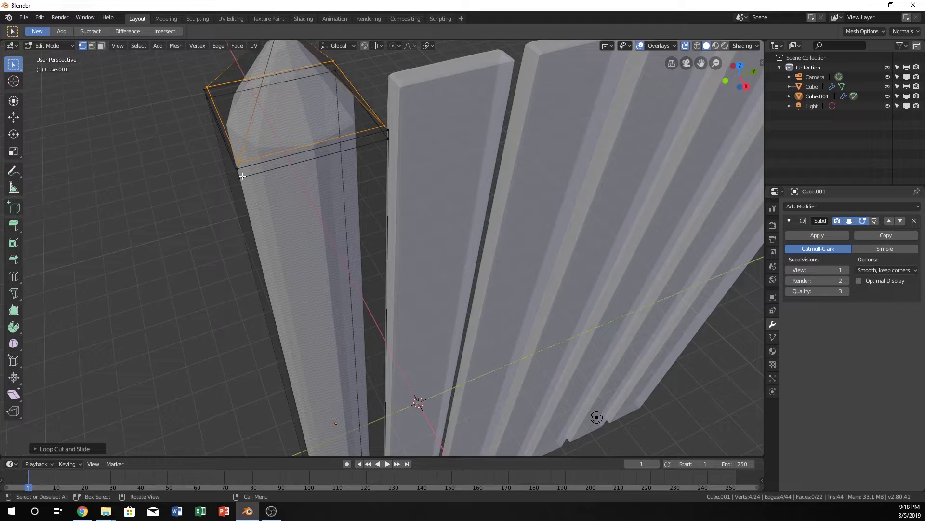
key(ctrl+r)
click(312, 149)
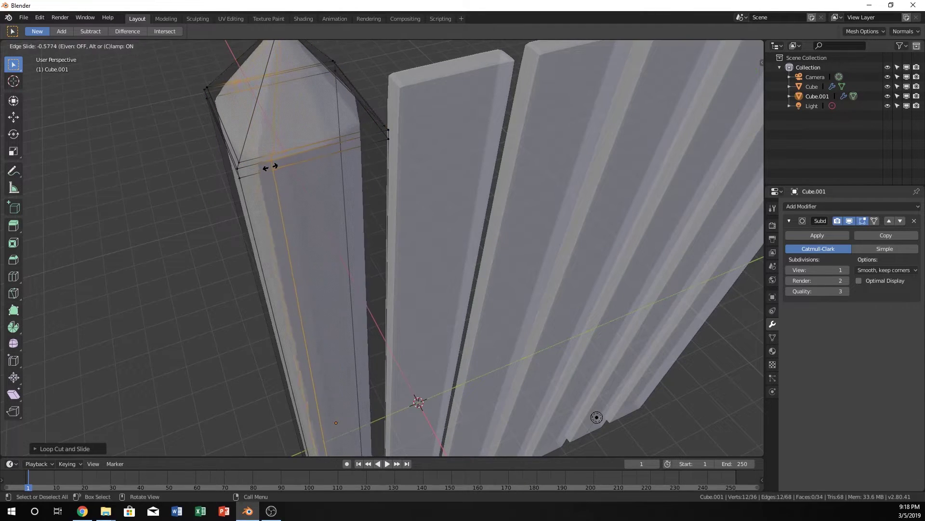
click(242, 173)
key(ctrl+r)
click(313, 153)
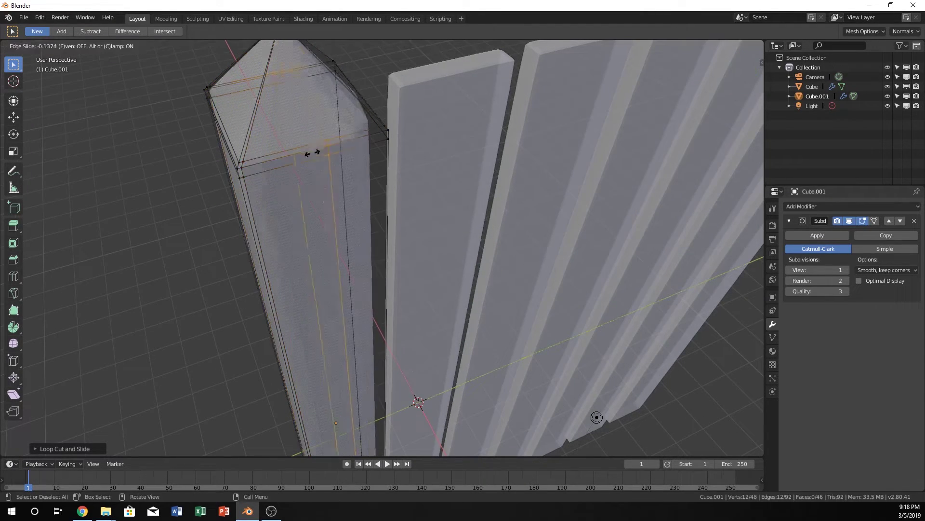
click(346, 149)
Add two vertical loop cuts on the post's outer side face, each close to a corner edge, and return to Object Mode.
middle_drag(345, 150, 391, 161)
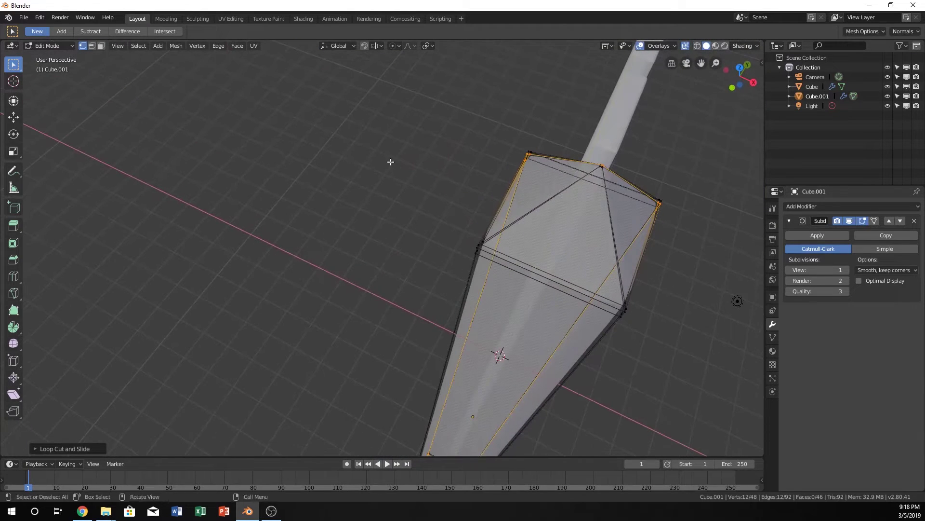
key(ctrl+r)
click(540, 269)
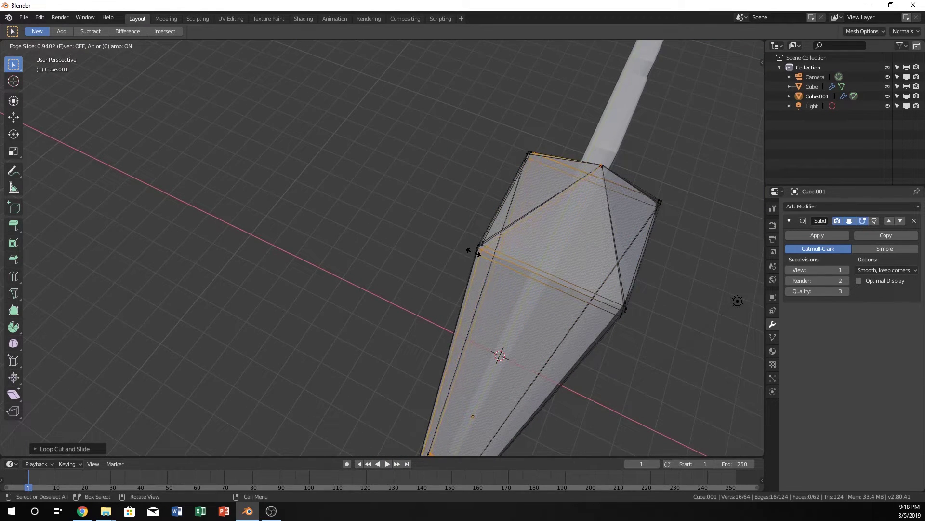
click(492, 261)
key(ctrl+r)
click(583, 286)
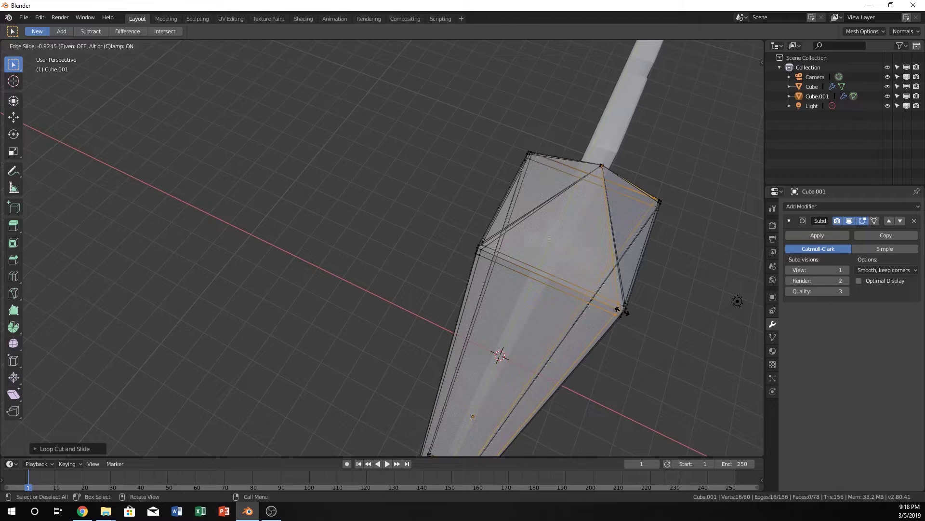
click(613, 304)
middle_drag(613, 304, 580, 295)
key(Tab)
Examine the post's edges and pyramid cap up close and compare the whole post with the planks.
middle_drag(422, 213, 321, 185)
scroll(368, 200, down, 5)
scroll(367, 219, up, 2)
scroll(366, 219, up, 4)
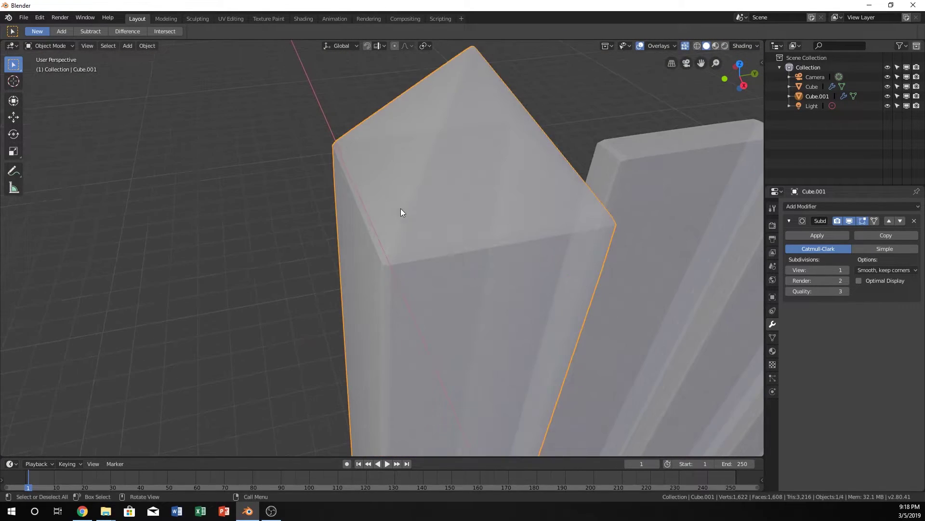
middle_drag(401, 208, 328, 168)
scroll(406, 252, up, 1)
scroll(398, 230, down, 6)
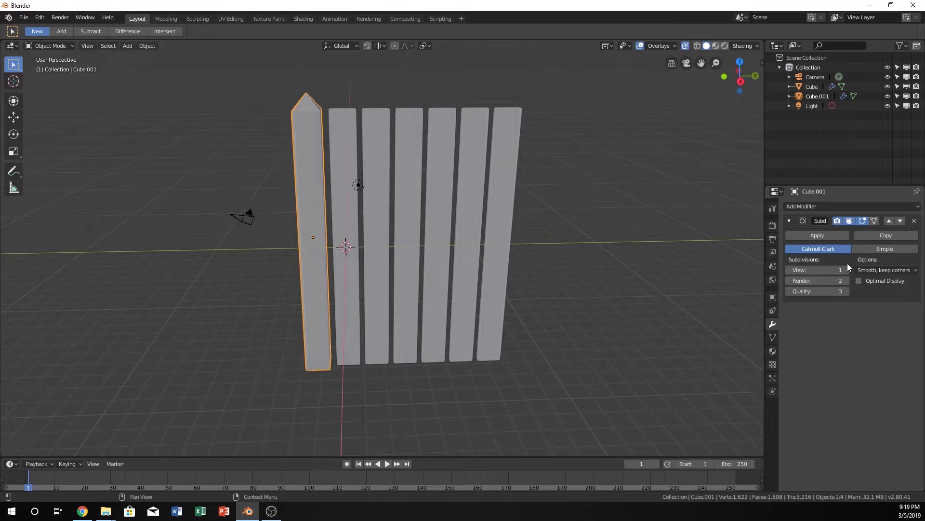
Add an Array modifier to the post with a relative offset of 0 in X and 1 in Y.
click(831, 206)
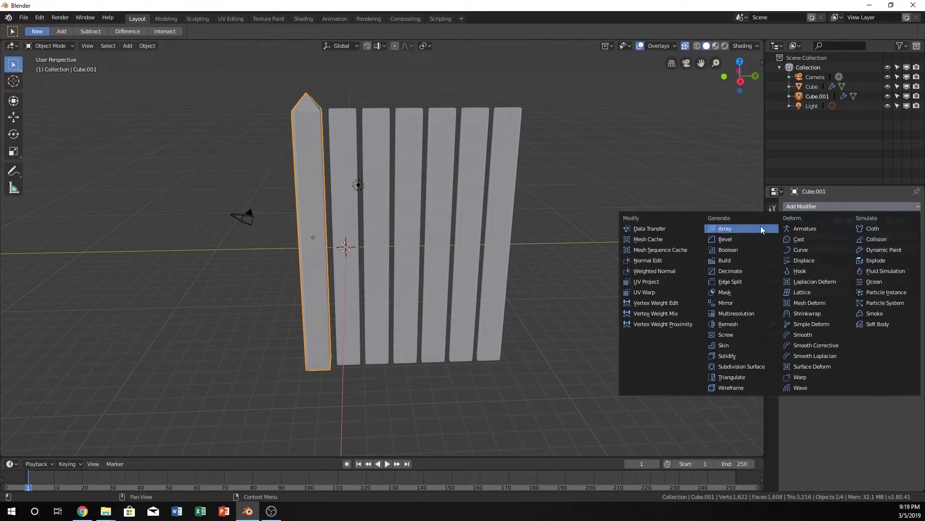
click(752, 228)
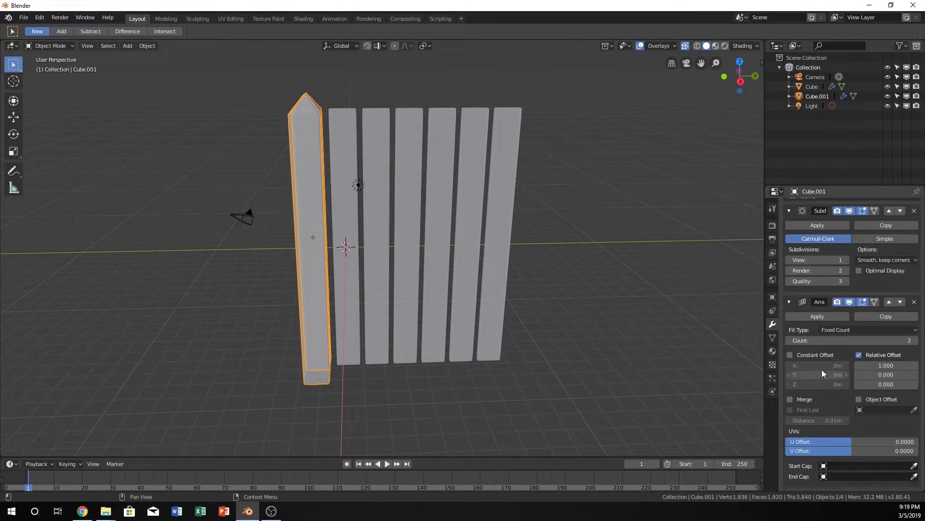
click(790, 221)
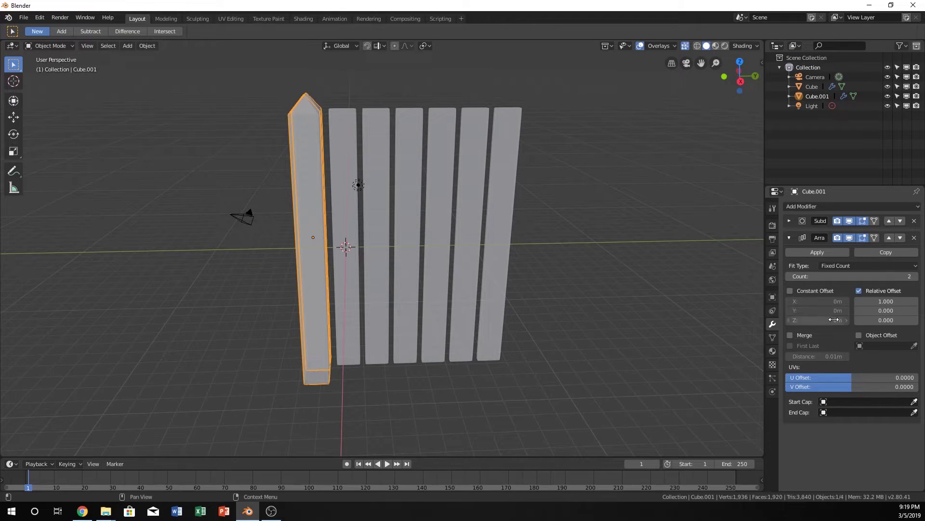
click(873, 301)
text(0)
key(Tab)
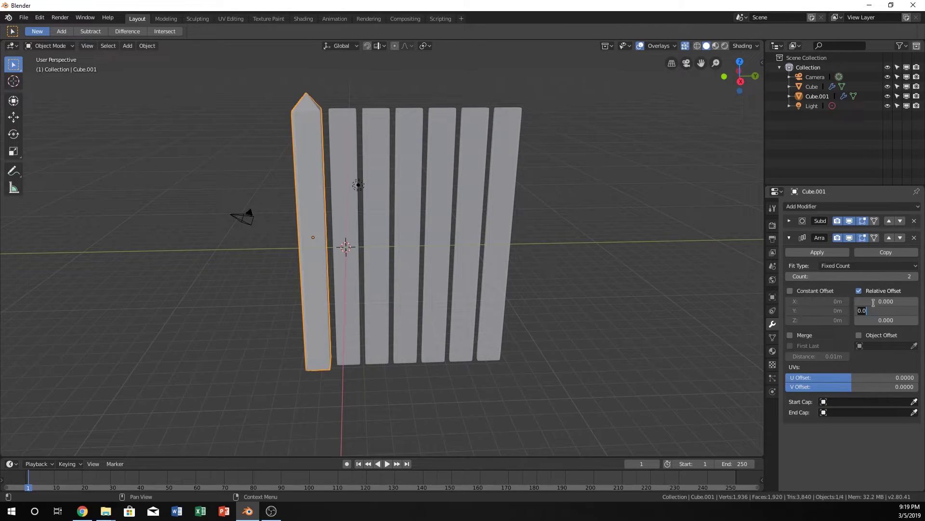
text(1)
key(Return)
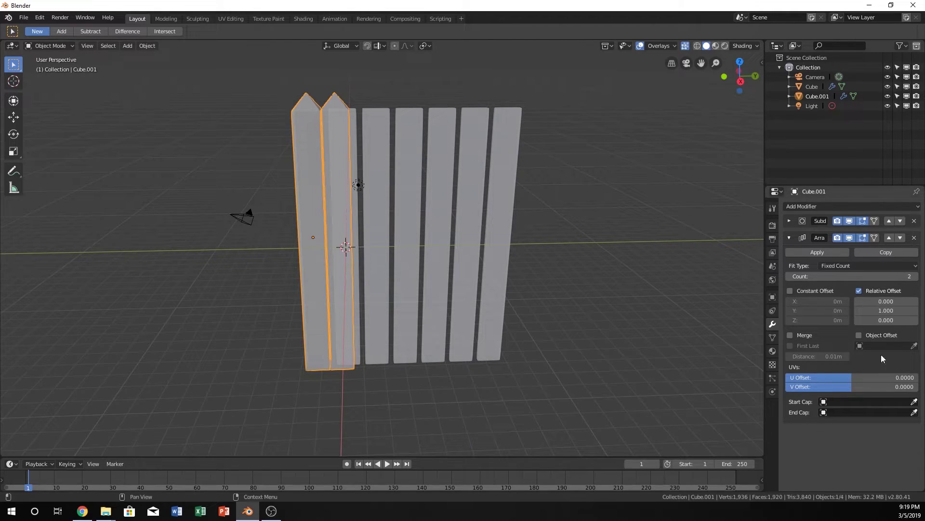
Increase the post array's relative Y offset to 8.4, placing the second post just past the last plank, and select the planks.
drag(886, 310, 924, 310)
scroll(542, 262, down, 3)
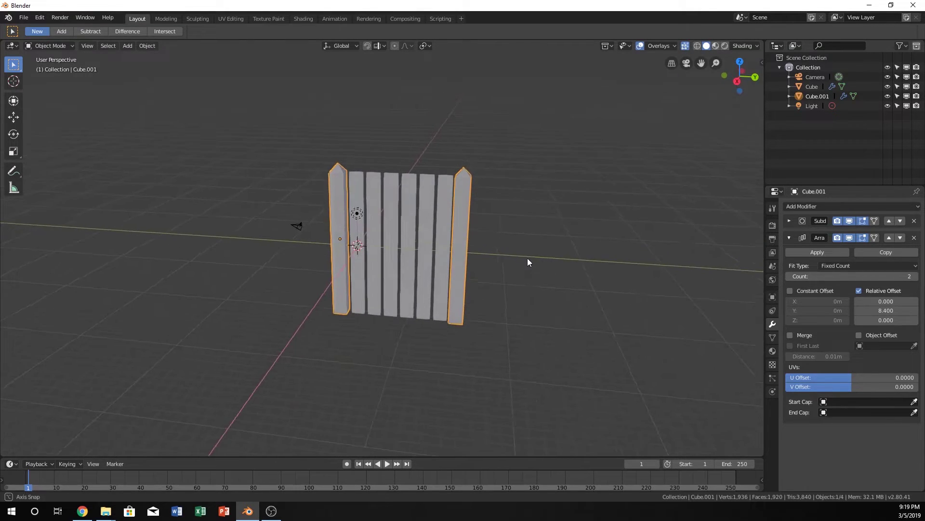
middle_drag(527, 258, 447, 195)
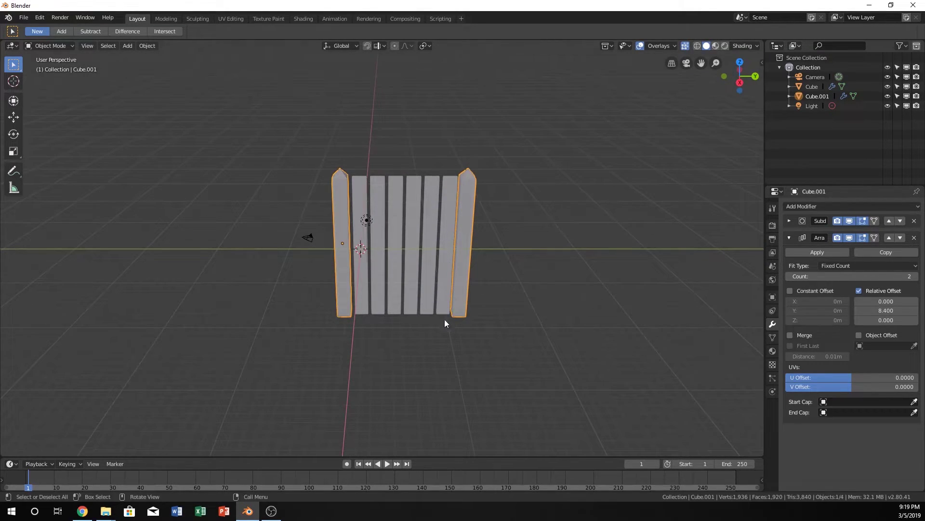
click(393, 195)
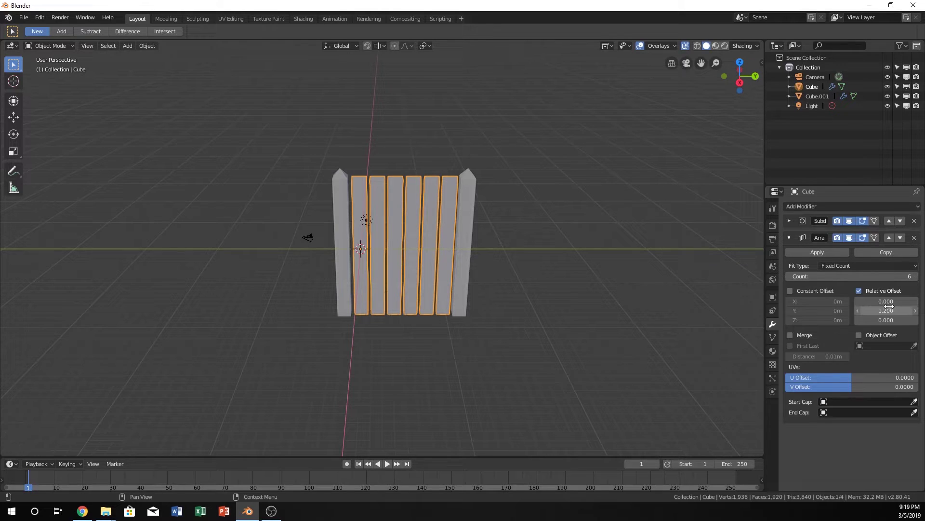
drag(832, 277, 907, 277)
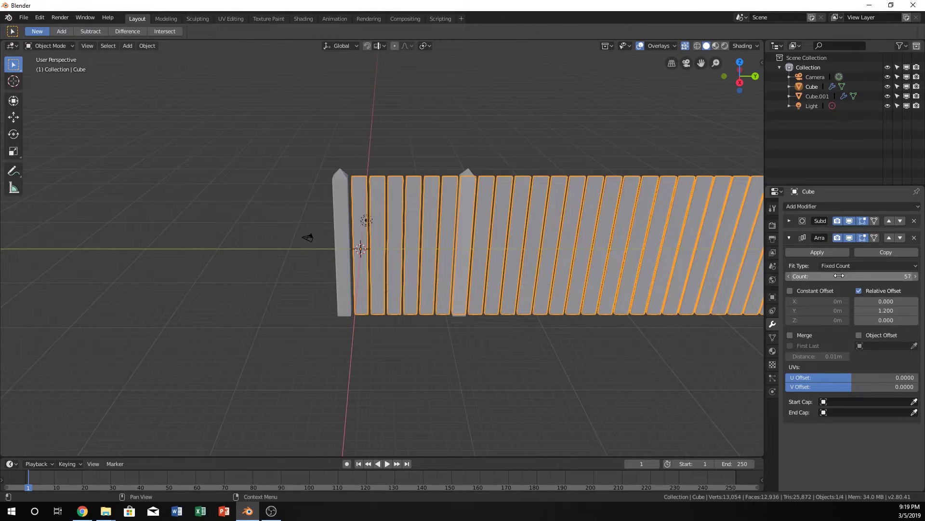
key(Escape)
shift+middle_drag(506, 208, 465, 219)
scroll(506, 197, up, 2)
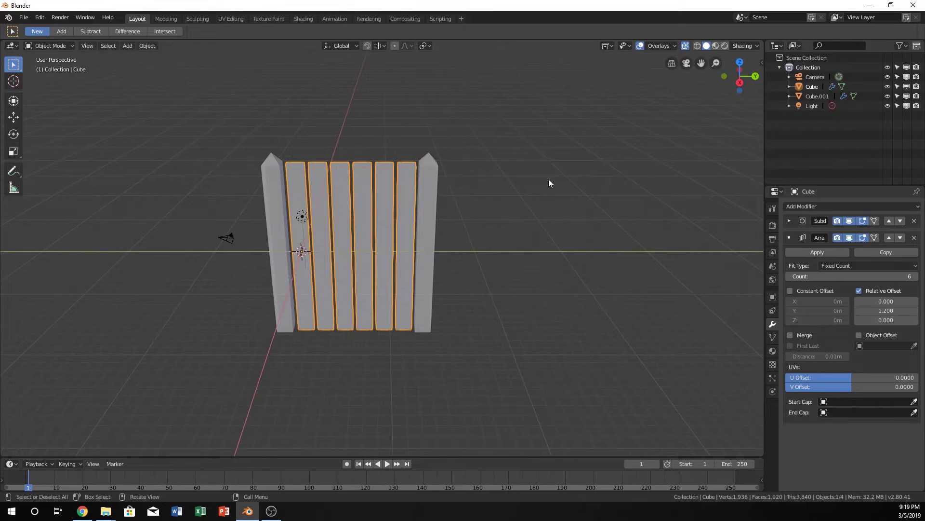
Add a second Array modifier to the planks with a relative offset of 0 in X and 1 in Y.
click(790, 238)
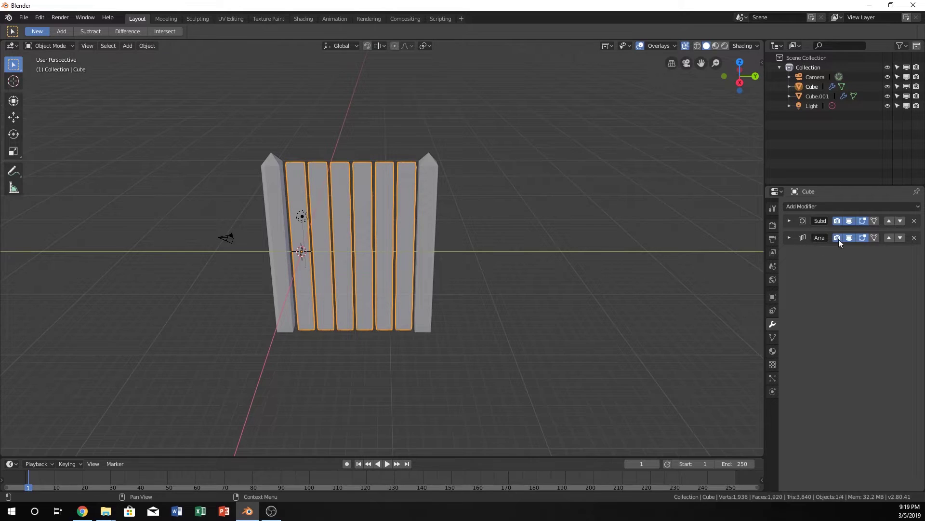
click(808, 207)
click(727, 227)
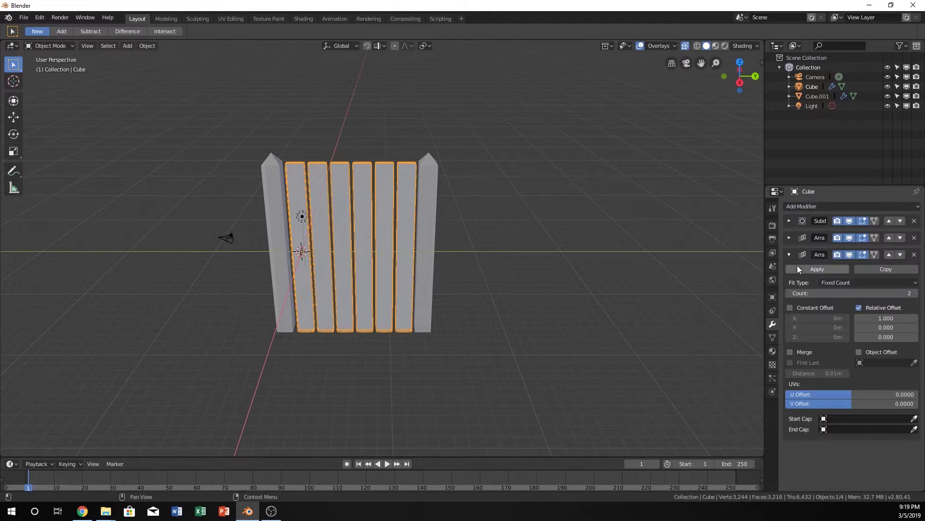
click(883, 318)
text(0)
key(Tab)
text(1)
key(Return)
Set the planks' second array to a relative Y offset of 1.2 and a count of 10.
scroll(484, 206, up, 2)
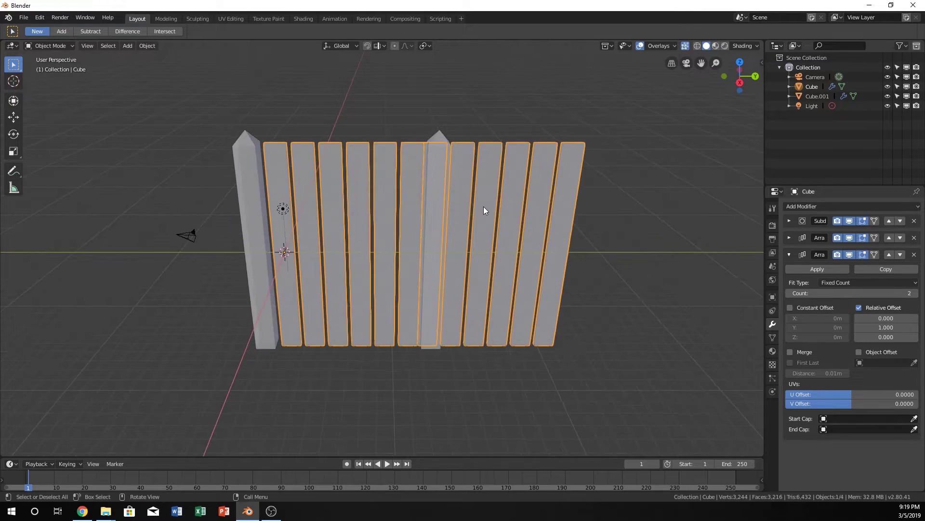
middle_drag(484, 206, 421, 210)
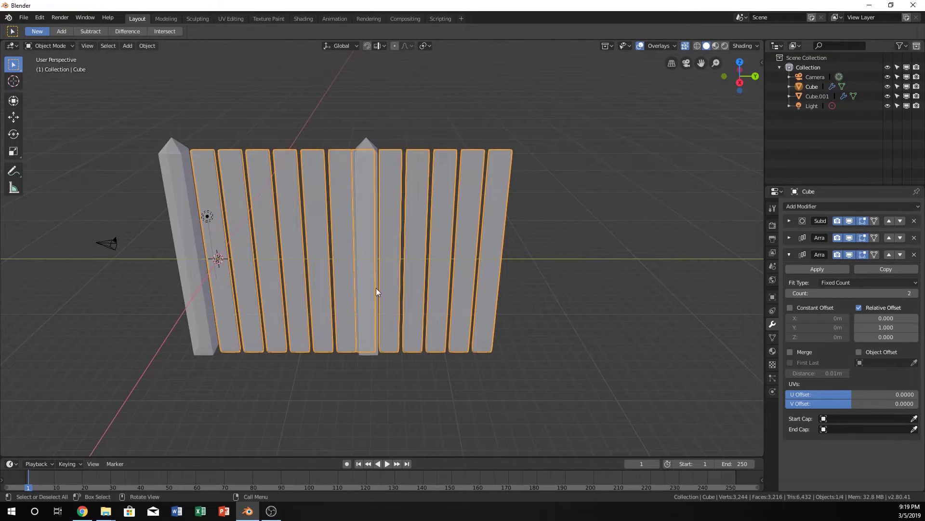
mouse_move(886, 327)
mouse_down()
mouse_move(918, 327)
mouse_move(897, 327)
mouse_up()
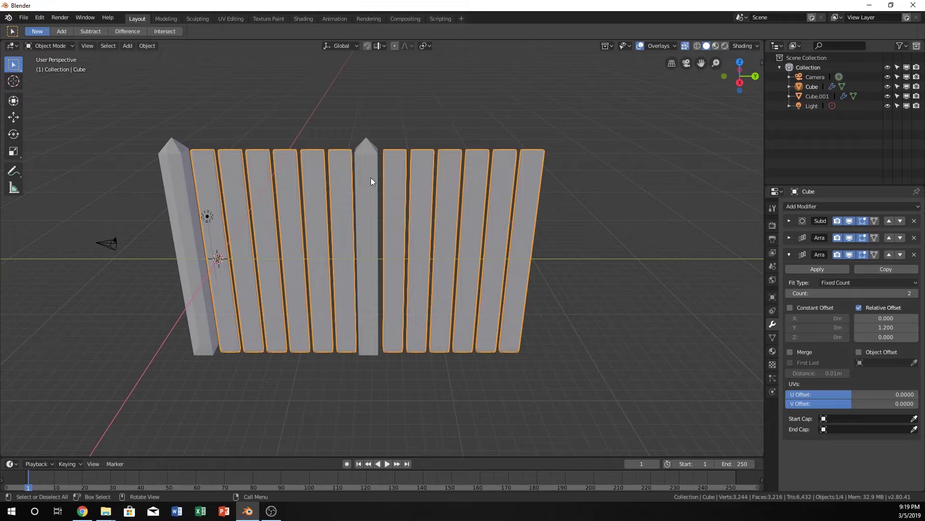
click(883, 294)
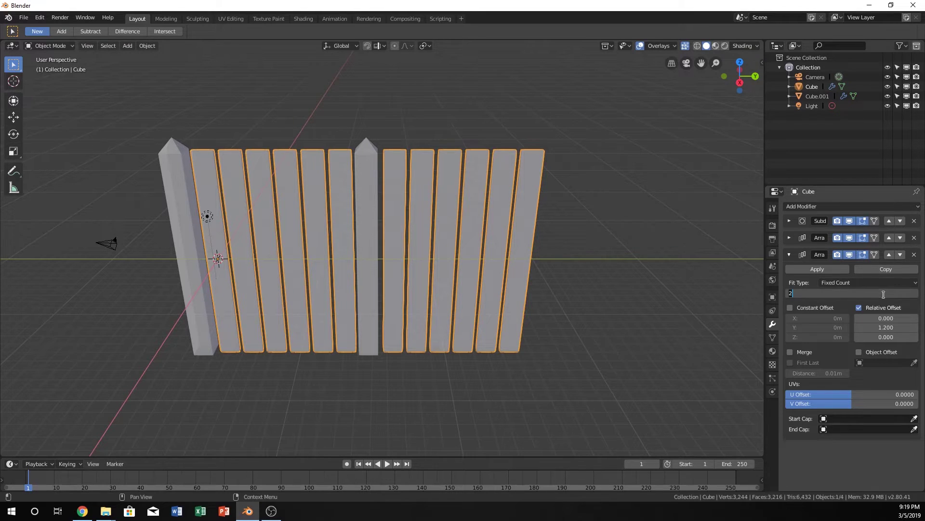
key(Return)
scroll(482, 333, down, 6)
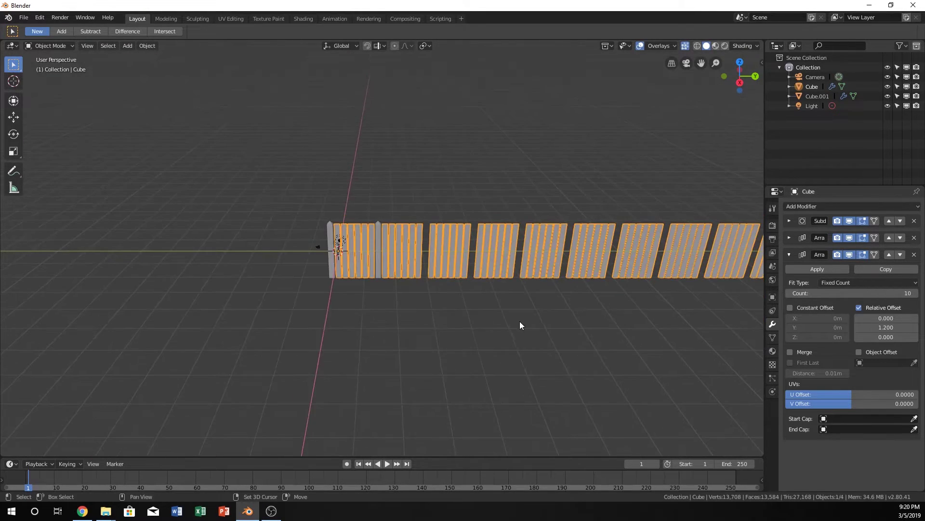
Set the post array's count to 11 so posts stand between all plank sections and at both ends.
click(174, 226)
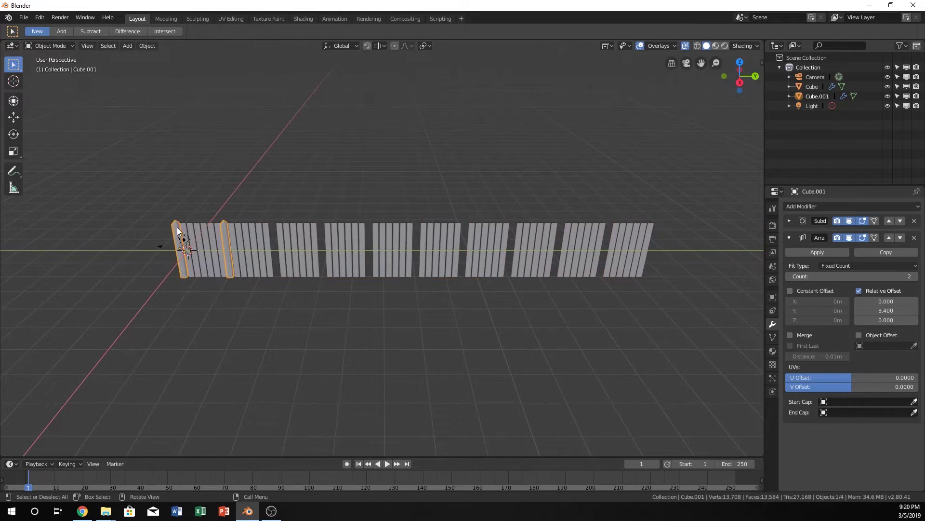
click(847, 277)
text(1)
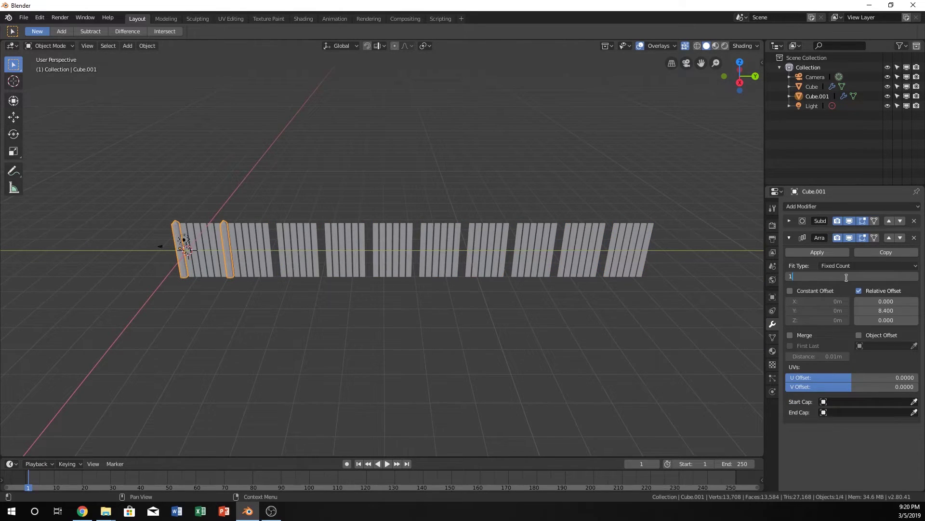
text(1)
key(Return)
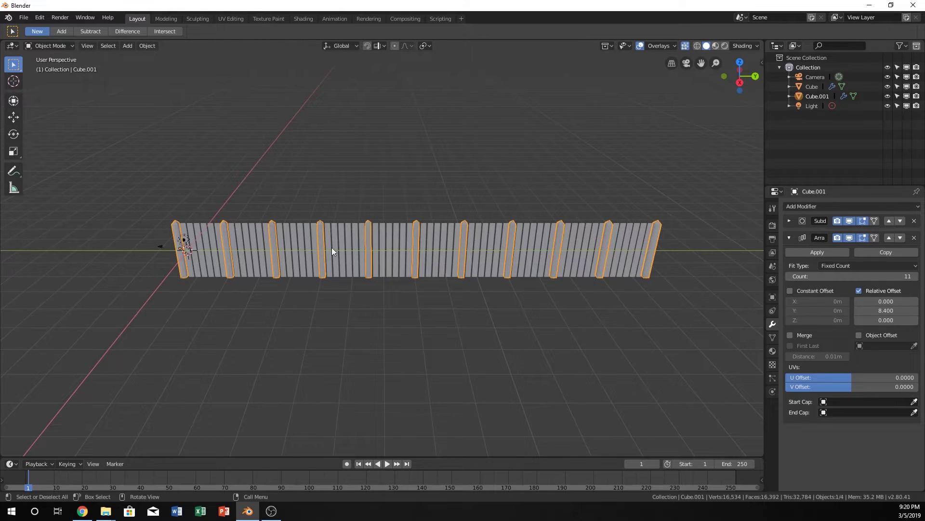
Examine the spacing between the posts and planks at the far end of the fence.
shift+middle_drag(690, 249, 398, 239)
scroll(393, 239, up, 5)
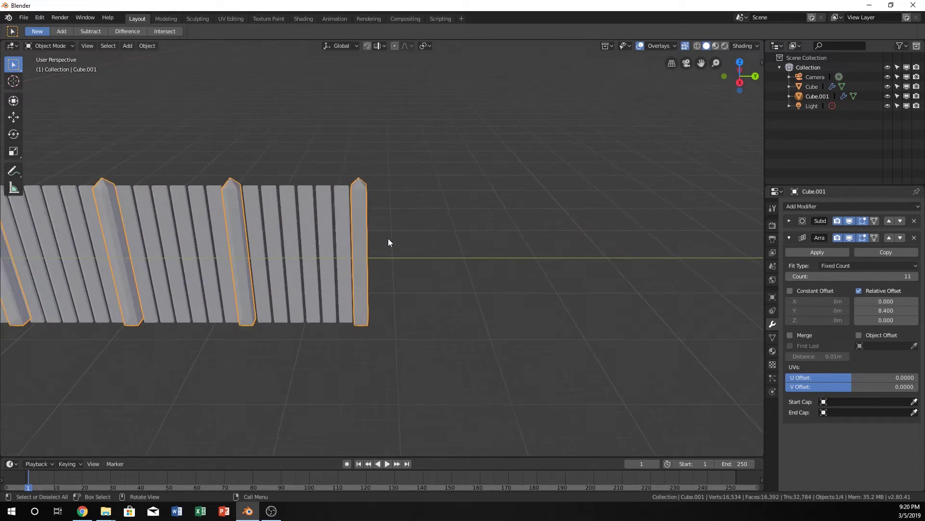
scroll(389, 236, up, 3)
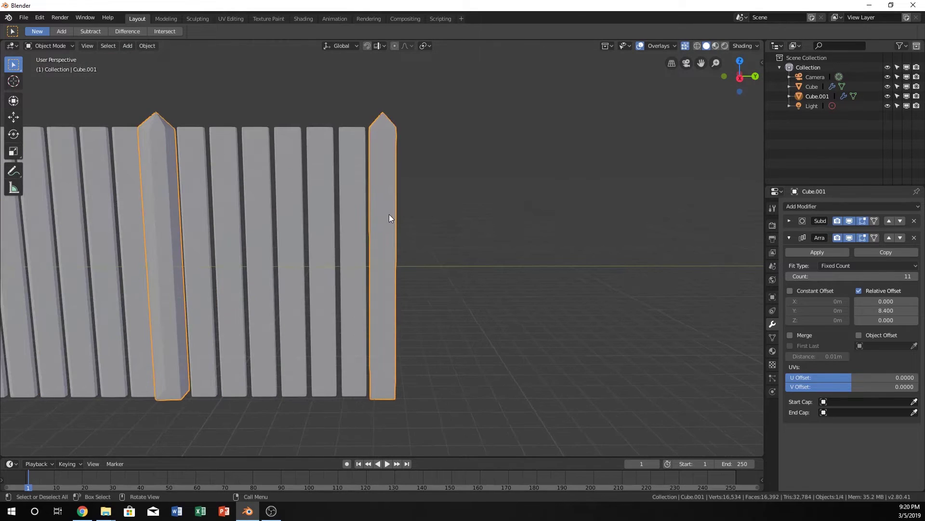
middle_drag(389, 214, 357, 230)
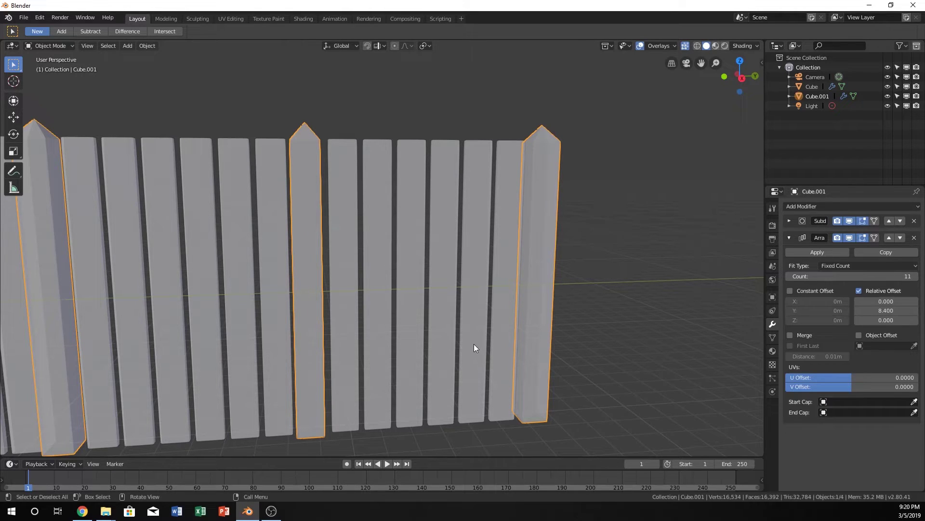
scroll(414, 302, down, 2)
middle_drag(380, 305, 328, 307)
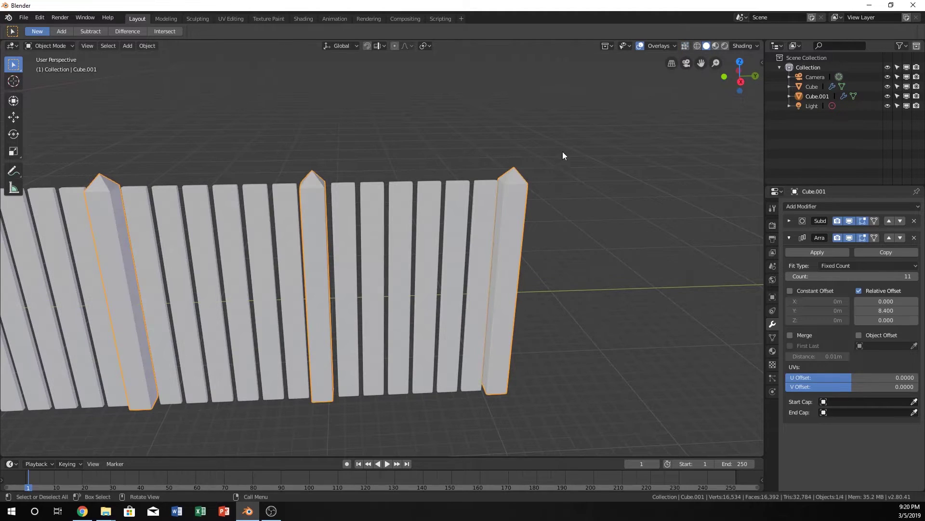
middle_drag(563, 155, 401, 277)
scroll(395, 277, up, 2)
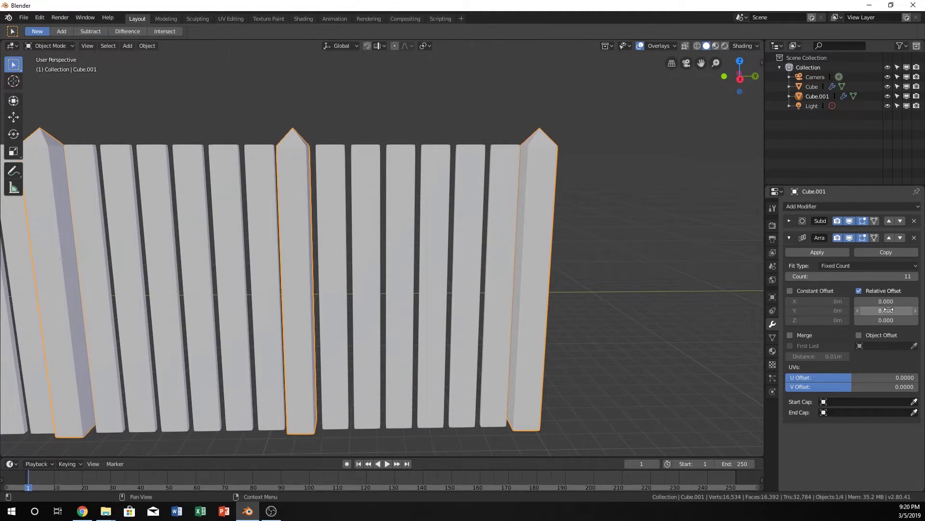
Try a relative Y offset of 8.45 on the post array and set it back to 8.4.
drag(888, 310, 839, 310)
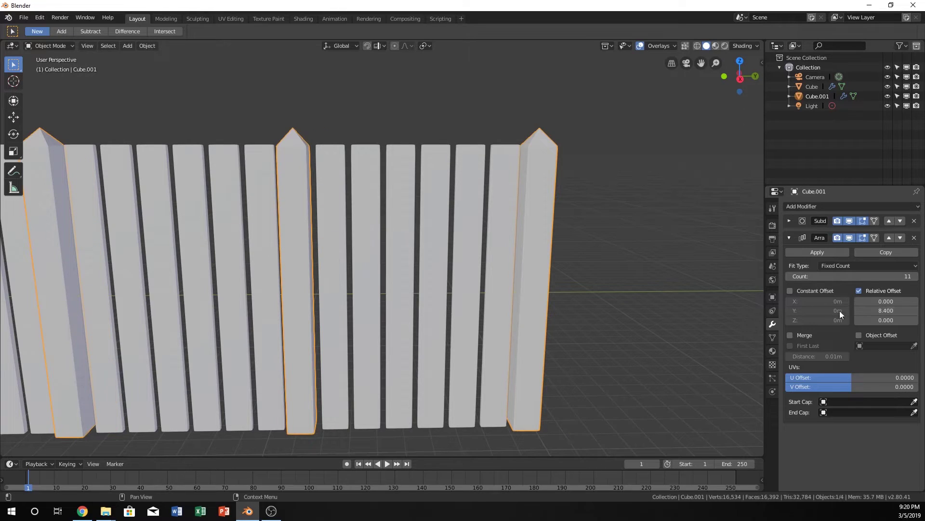
mouse_move(320, 202)
middle_down()
mouse_move(305, 193)
mouse_move(328, 199)
middle_up()
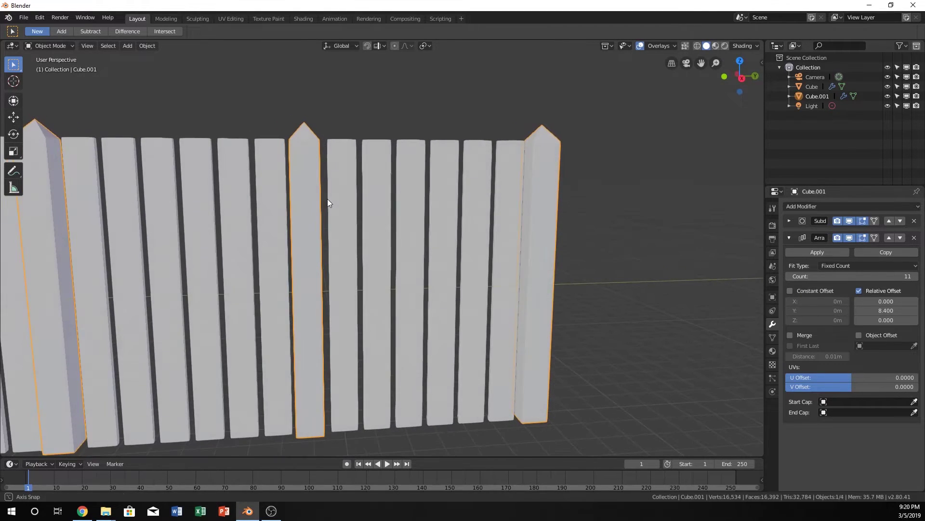
click(888, 311)
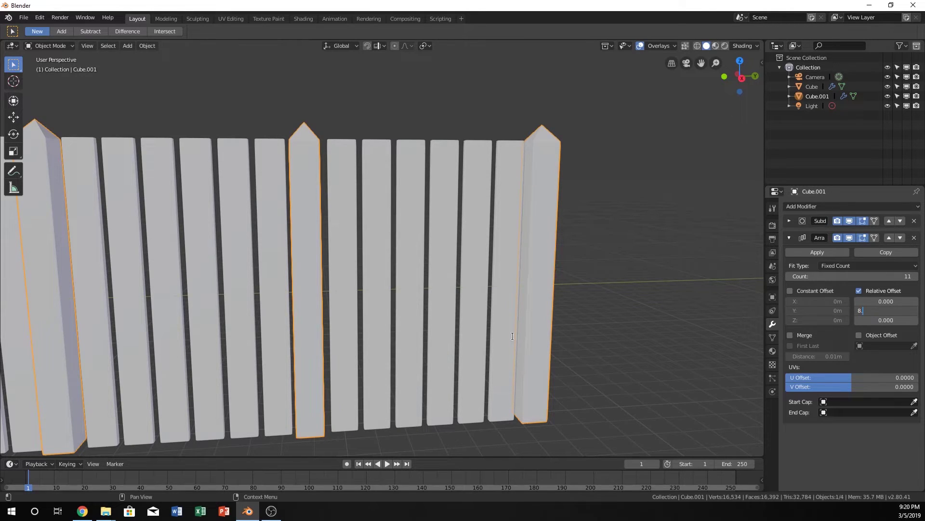
text(5)
key(Return)
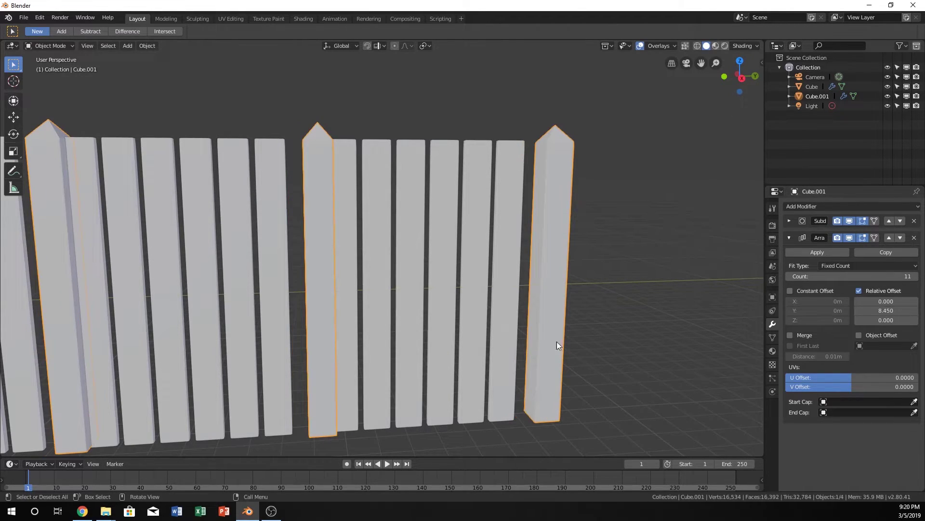
click(886, 311)
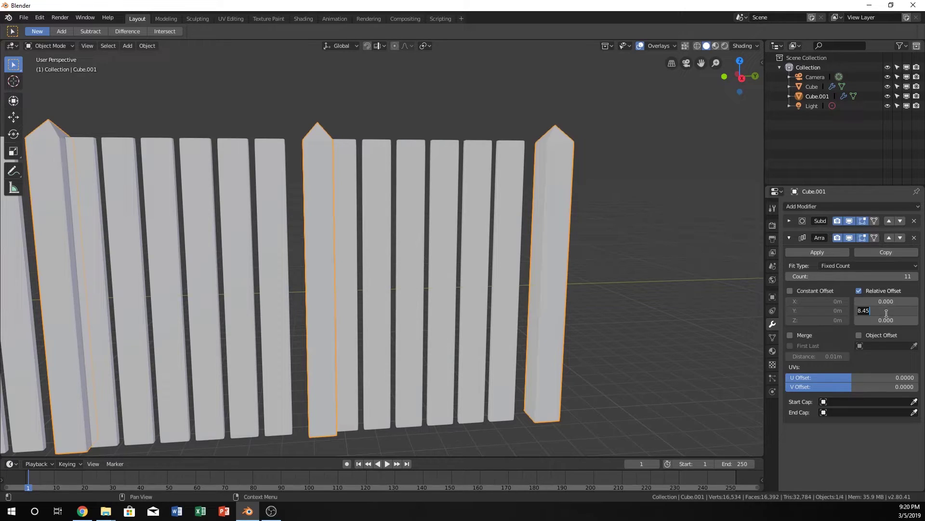
click(885, 312)
key(Return)
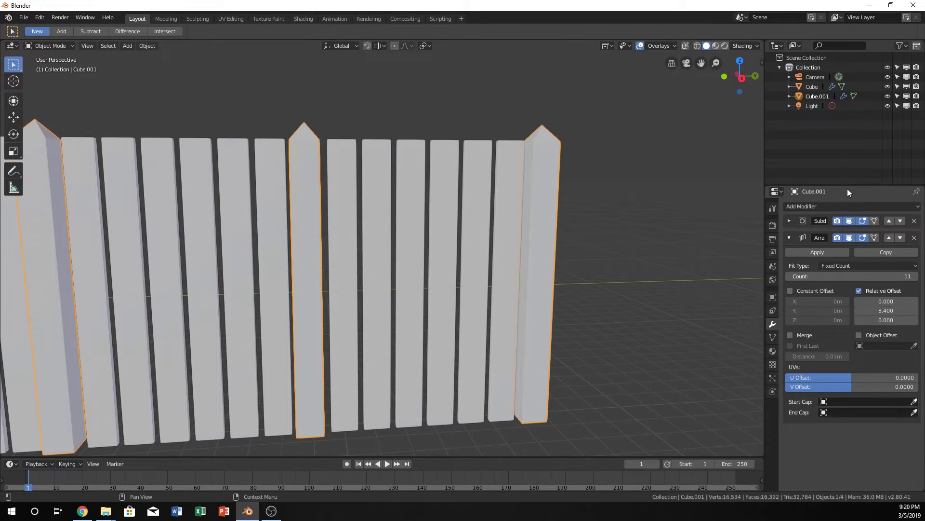
Set the post array's relative Y offset to 8.41 to refine the spacing of the posts.
click(881, 312)
click(881, 312)
text(1)
key(Return)
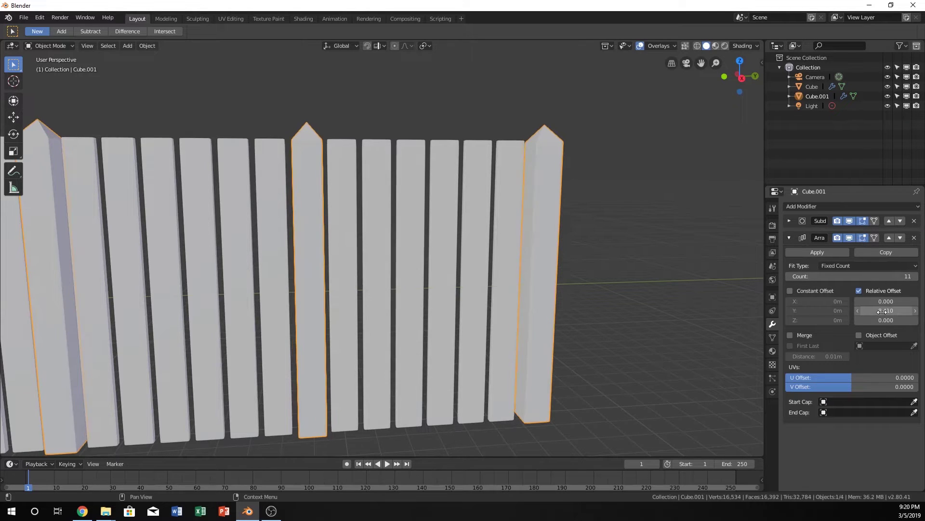
Examine the post placement along the full length of the fence from both ends.
middle_drag(430, 271, 457, 289)
scroll(457, 289, down, 4)
middle_drag(397, 274, 526, 226)
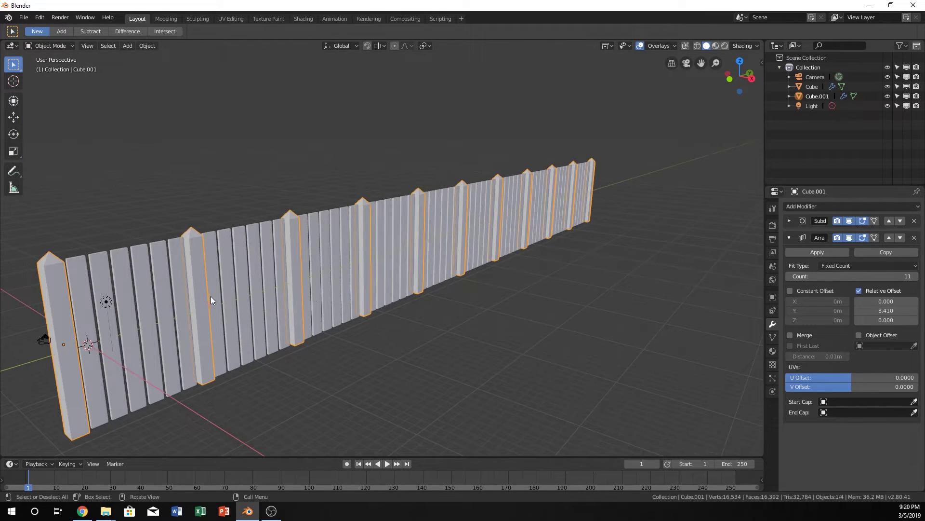
middle_drag(210, 296, 453, 291)
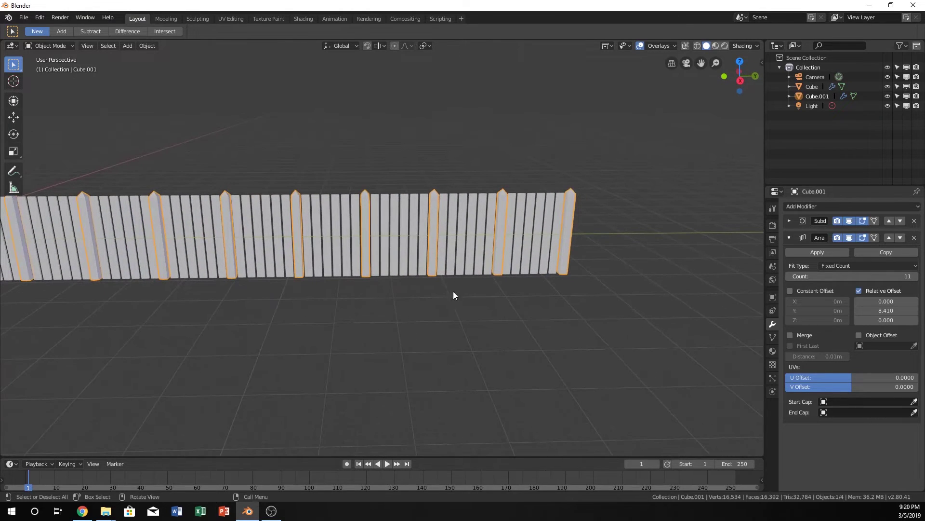
middle_drag(365, 266, 272, 273)
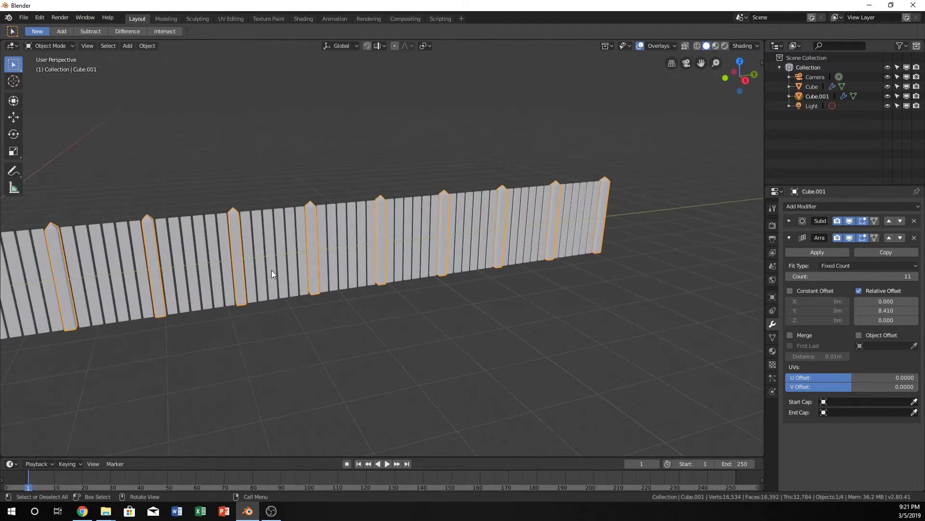
Duplicate the plank array in place and remove the subdivision and both array modifiers from the copy.
middle_drag(192, 263, 327, 240)
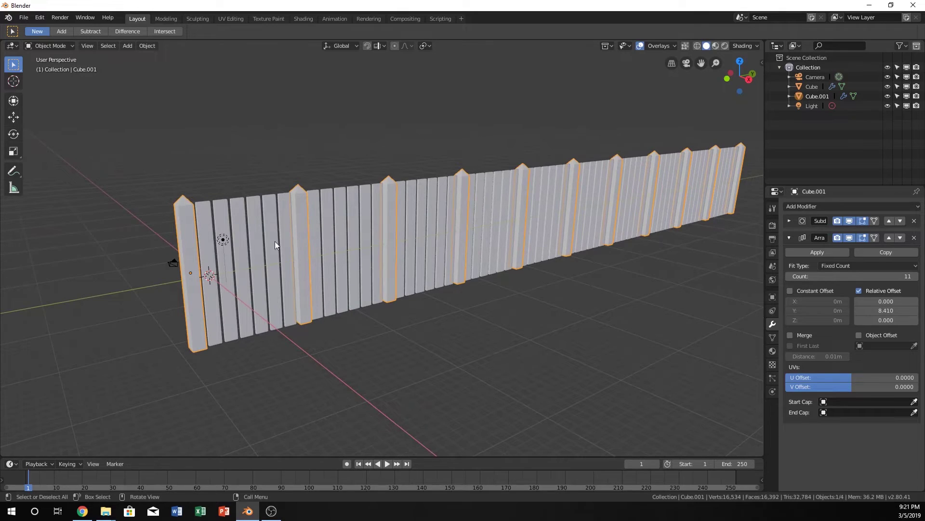
click(207, 213)
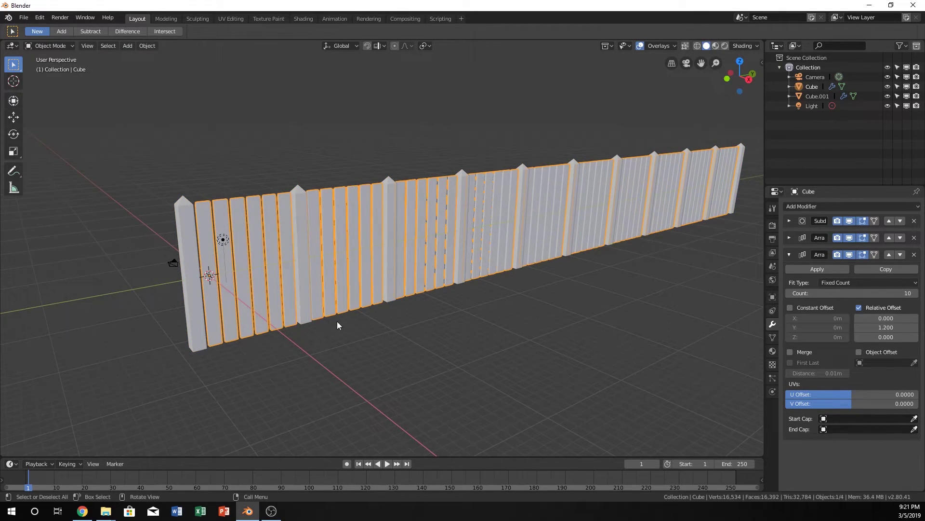
key(shift+d)
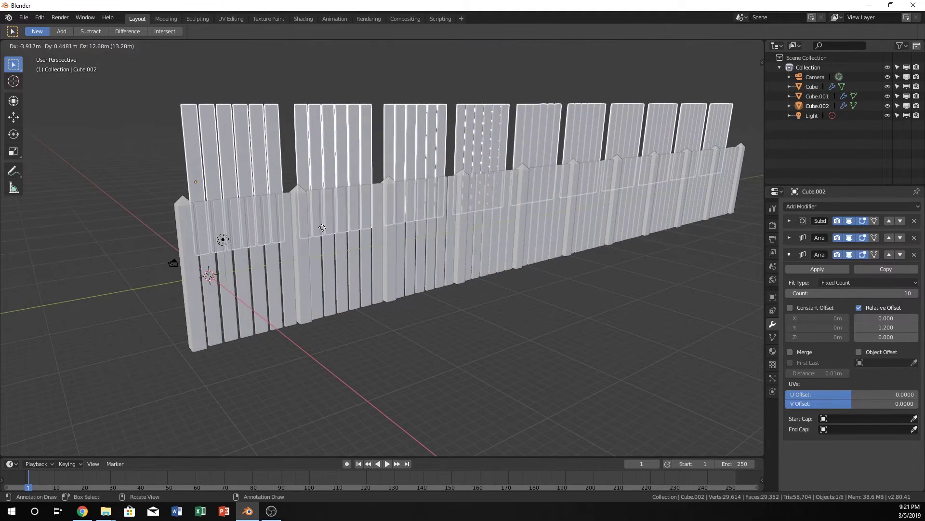
right_click(303, 208)
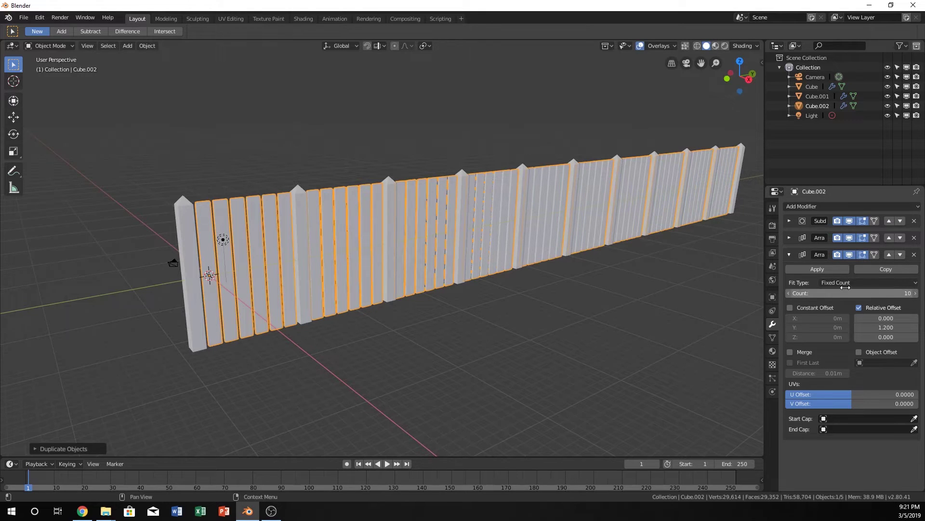
click(914, 254)
click(914, 237)
click(915, 221)
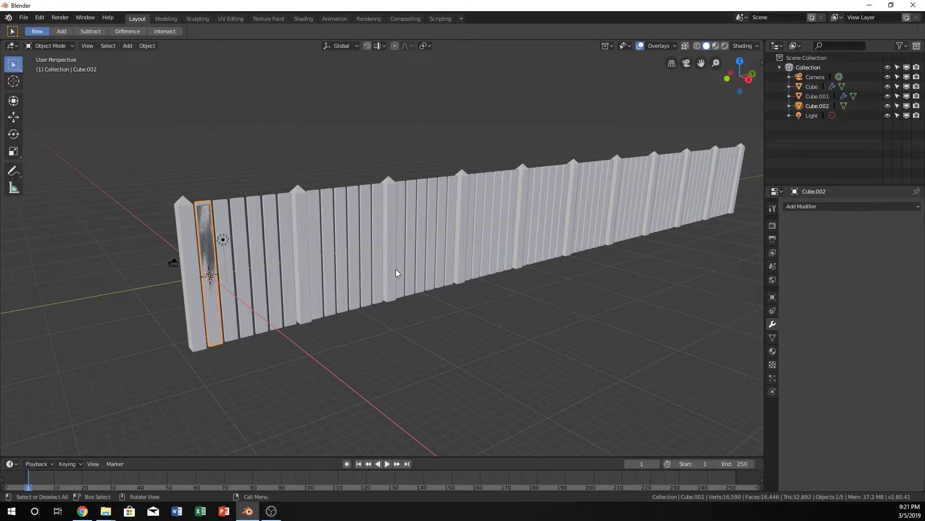
Rotate the single plank copy 90° in the right side view and move it across the upper part of the first fence section.
key(KP_3)
shift+middle_drag(203, 233, 390, 325)
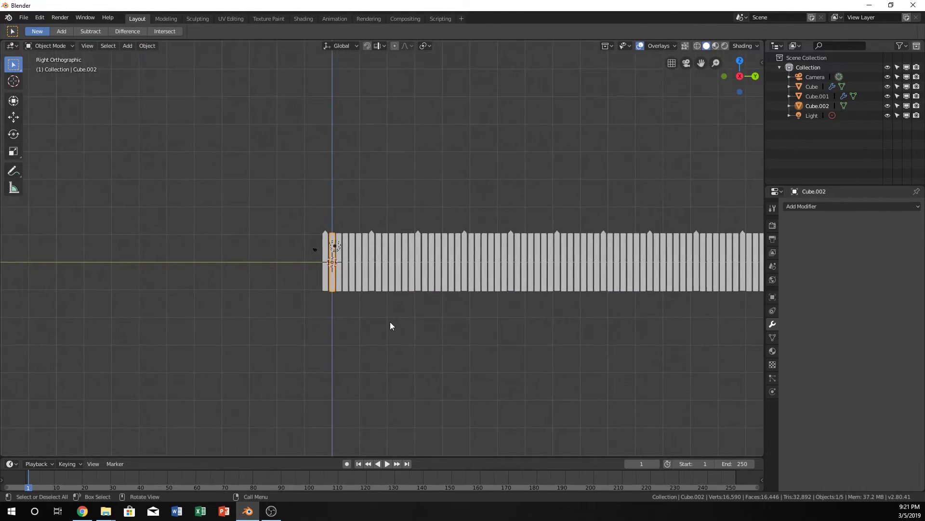
scroll(389, 322, up, 10)
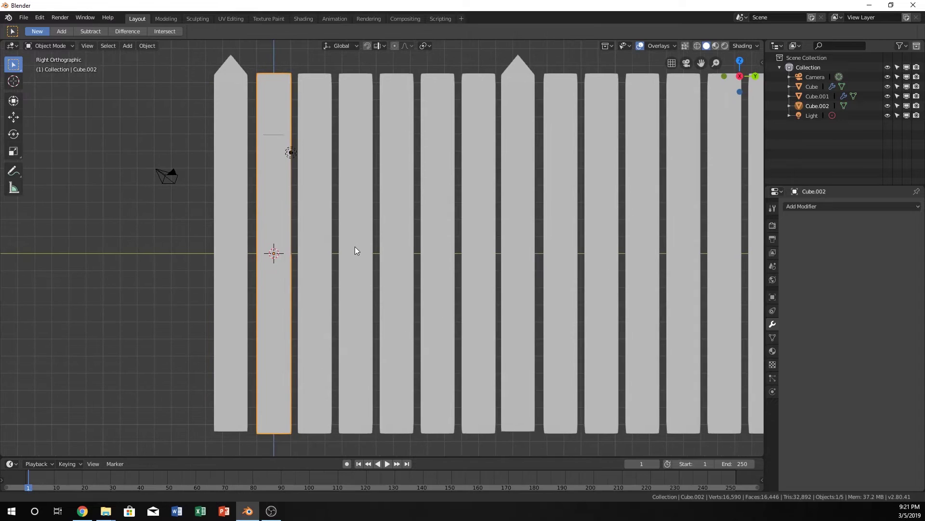
text(r90)
key(Return)
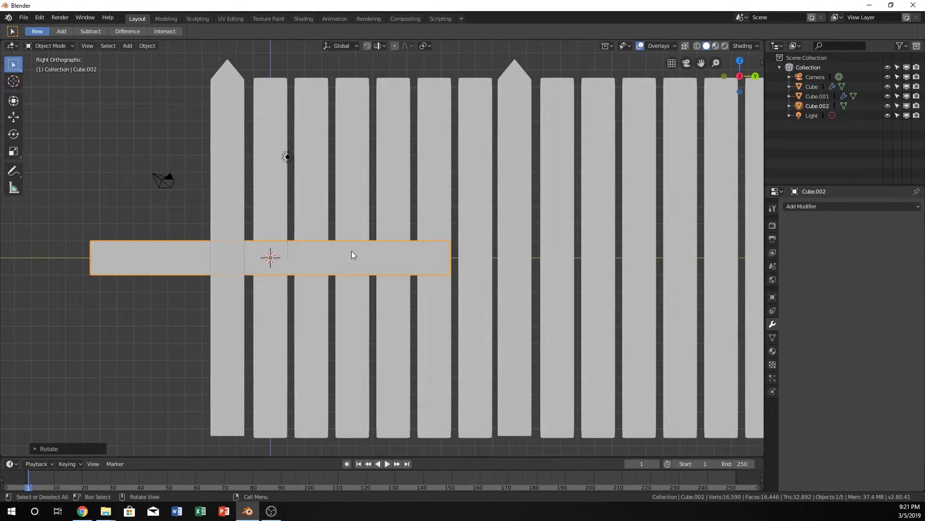
key(g)
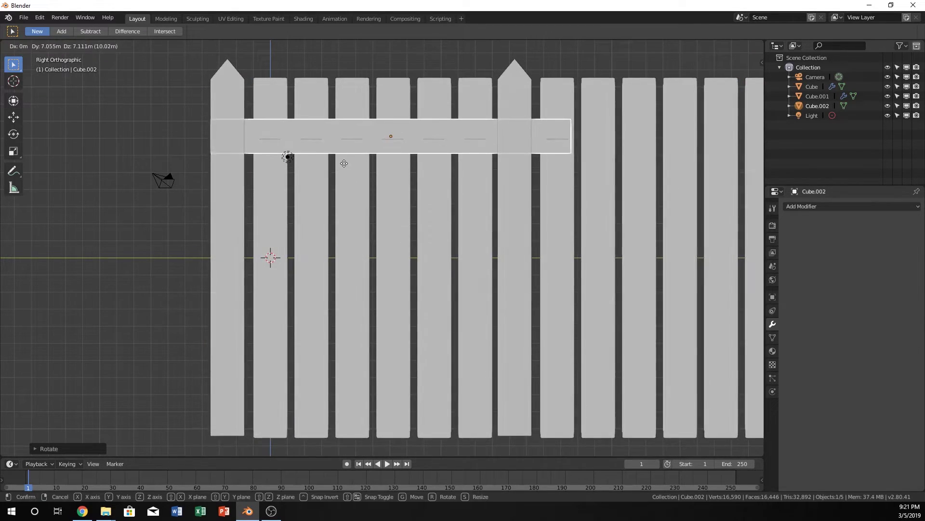
click(344, 172)
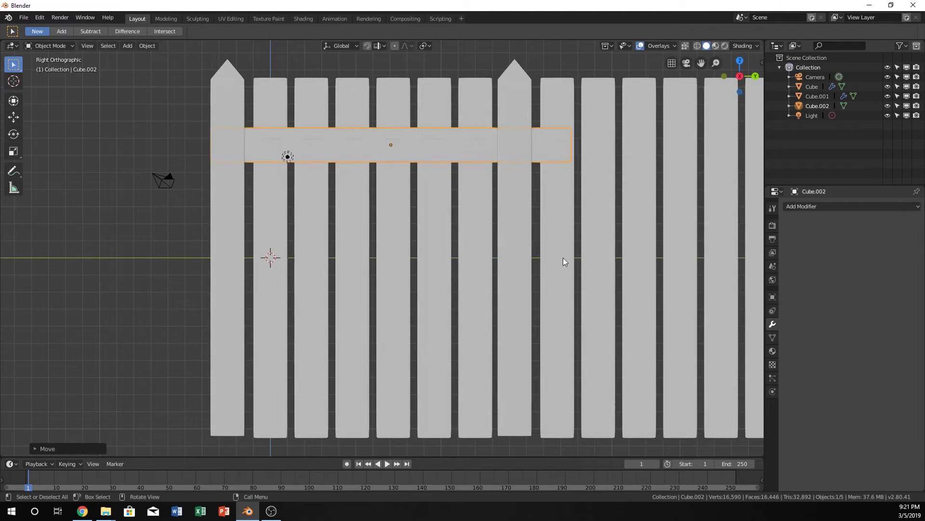
Scale the horizontal rail down uniformly and shift it along Y to sit between the first two posts.
key(s)
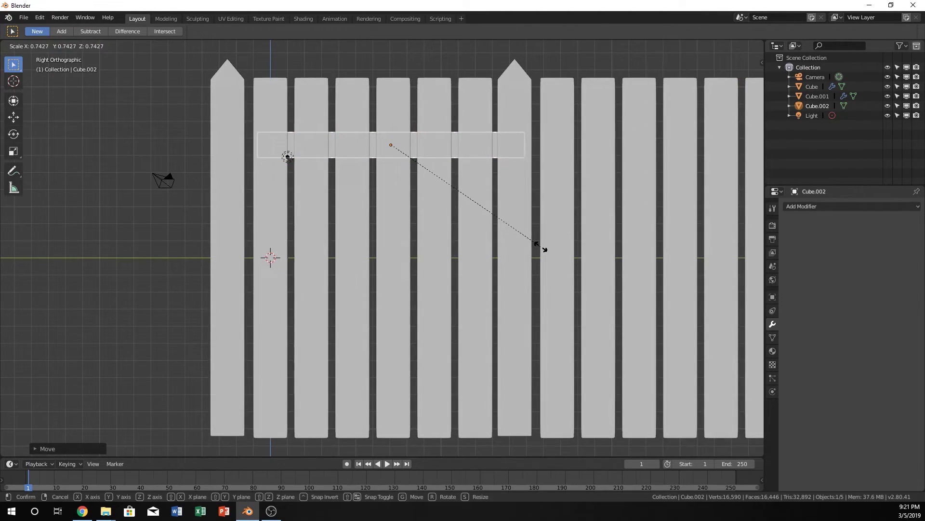
click(525, 238)
key(g)
key(y)
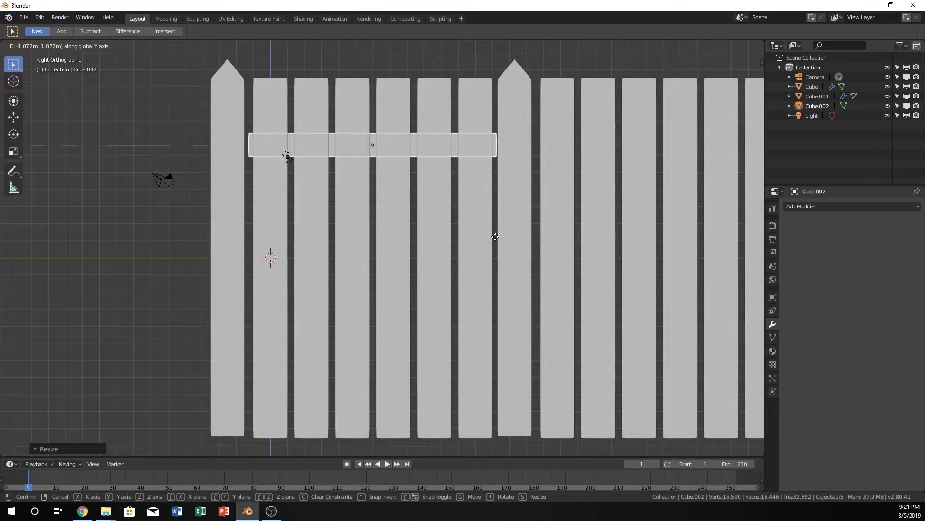
click(495, 236)
key(s)
key(y)
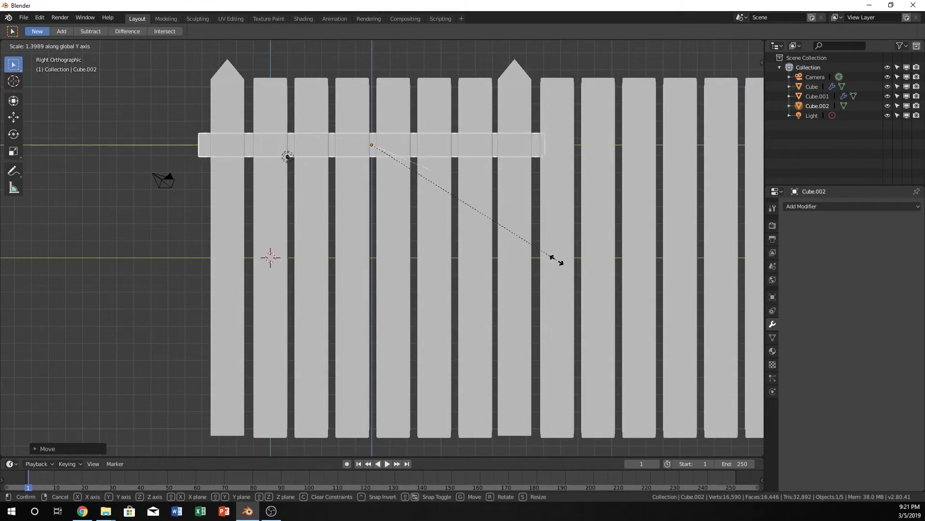
right_click(580, 242)
Stretch the rail along Y and centre it so its ends reach the middles of the first two posts.
key(s)
key(y)
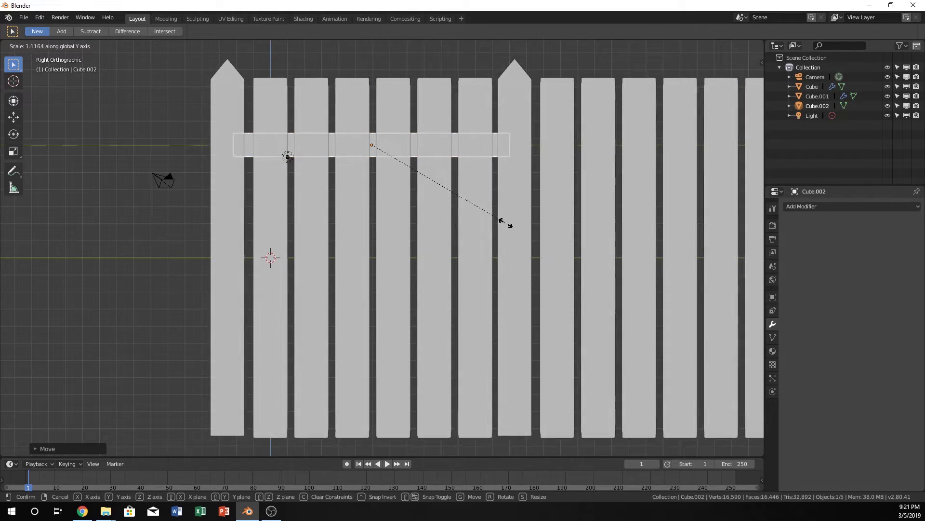
click(511, 223)
key(g)
key(y)
click(508, 223)
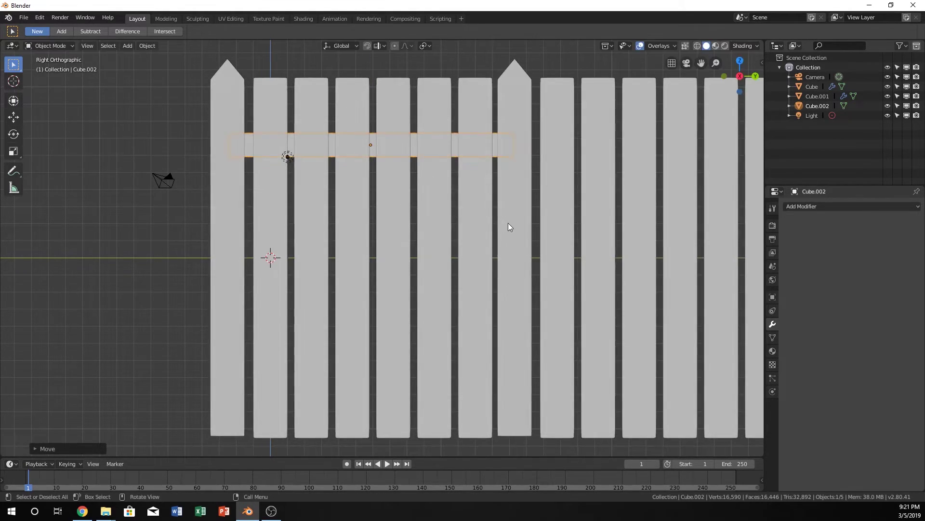
Add an Array modifier to the rail and set its relative X offset to 0.
scroll(508, 223, down, 4)
click(793, 207)
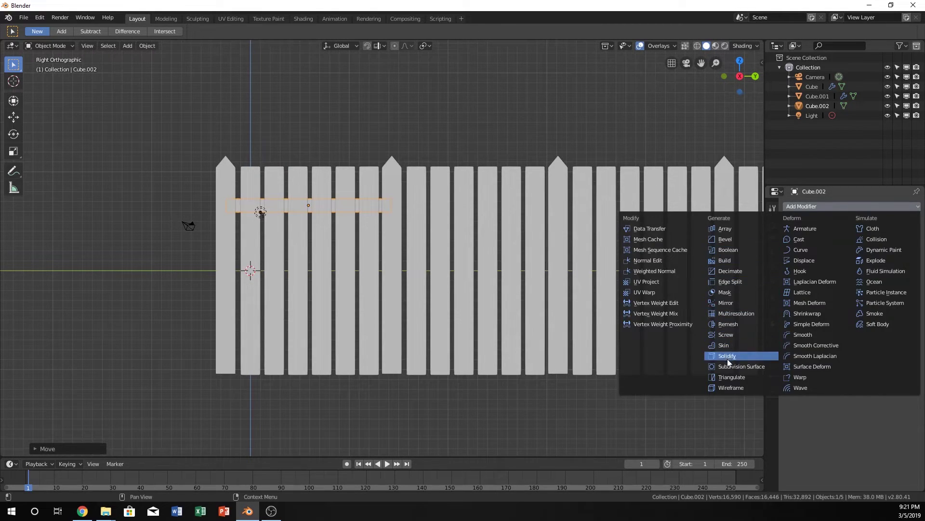
scroll(218, 171, up, 4)
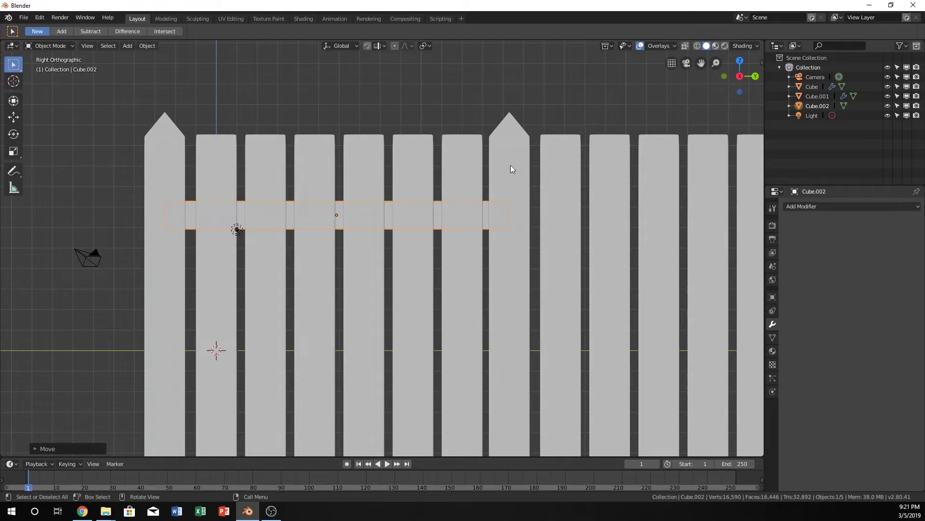
click(831, 204)
click(731, 229)
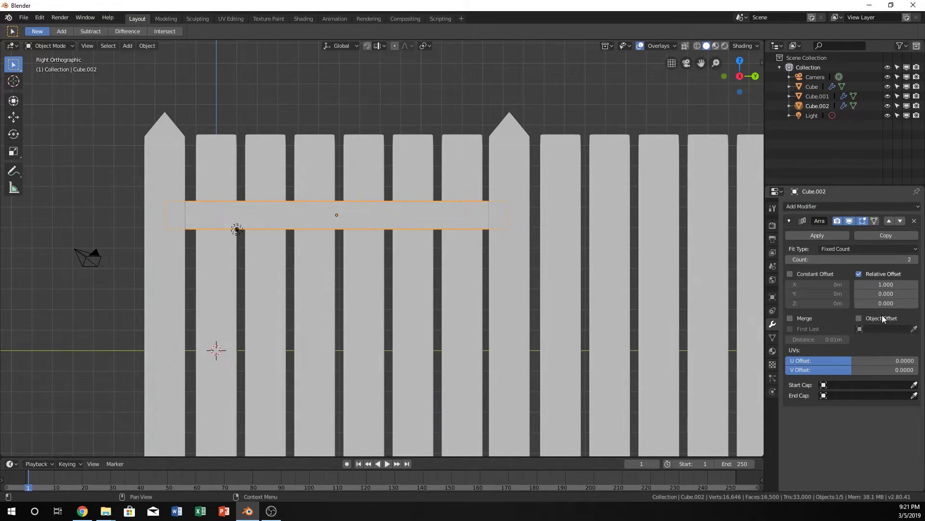
click(882, 284)
text(0)
key(Return)
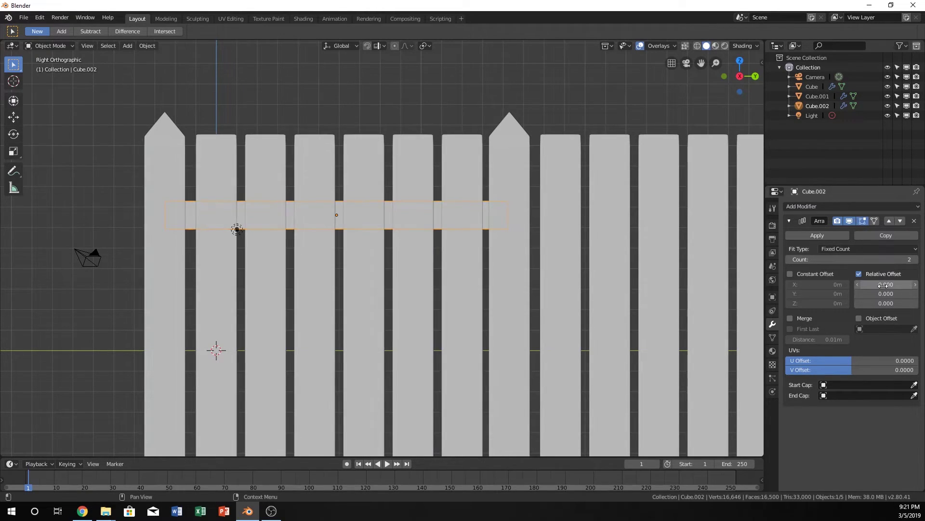
Try a relative Z offset of 1 on the rail array, and reverse it to -1 to run along the fence.
click(878, 303)
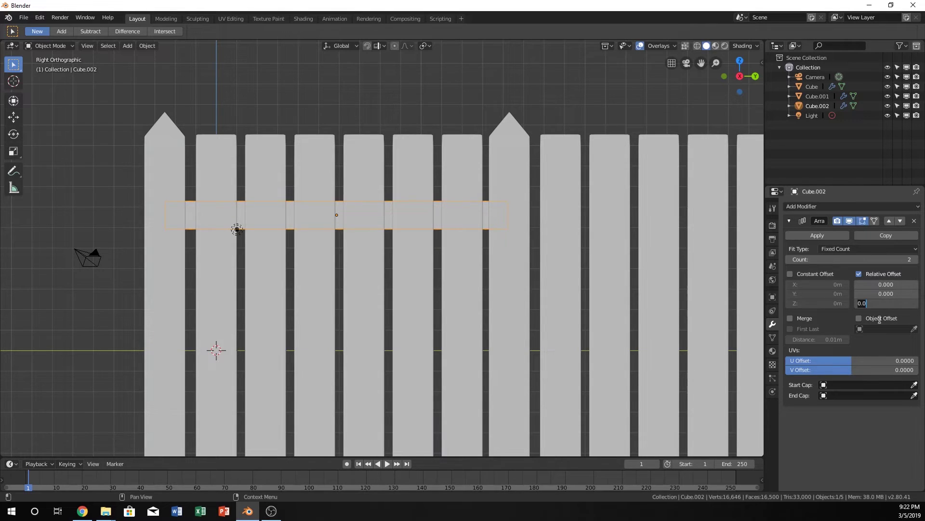
text(1)
key(Return)
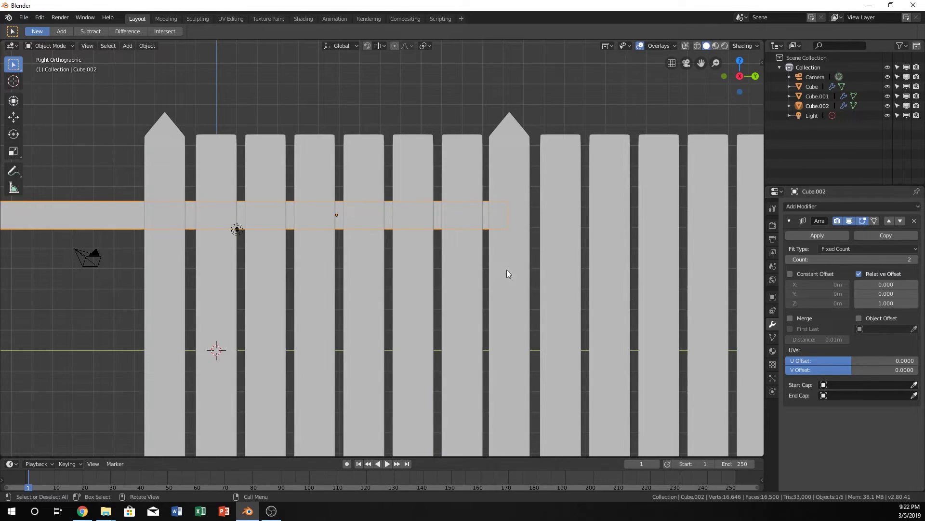
scroll(508, 273, down, 4)
click(886, 303)
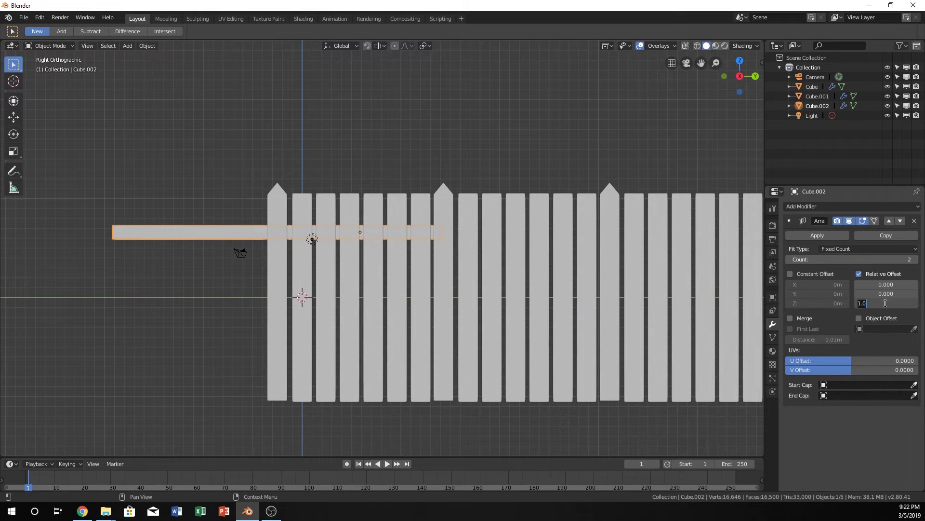
key(Home)
text(-)
key(Return)
scroll(530, 308, down, 2)
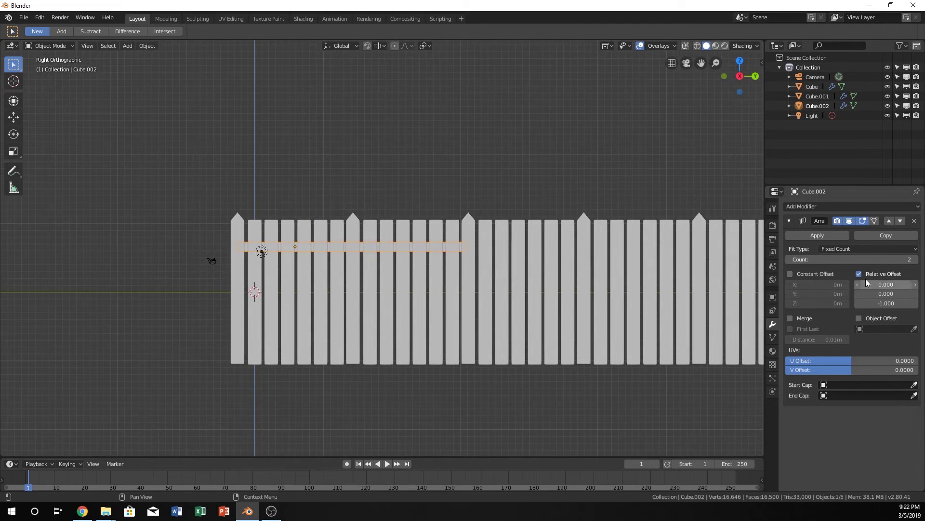
Set the rail array's count to 10 to match the number of fence sections.
drag(848, 259, 892, 259)
scroll(574, 266, down, 3)
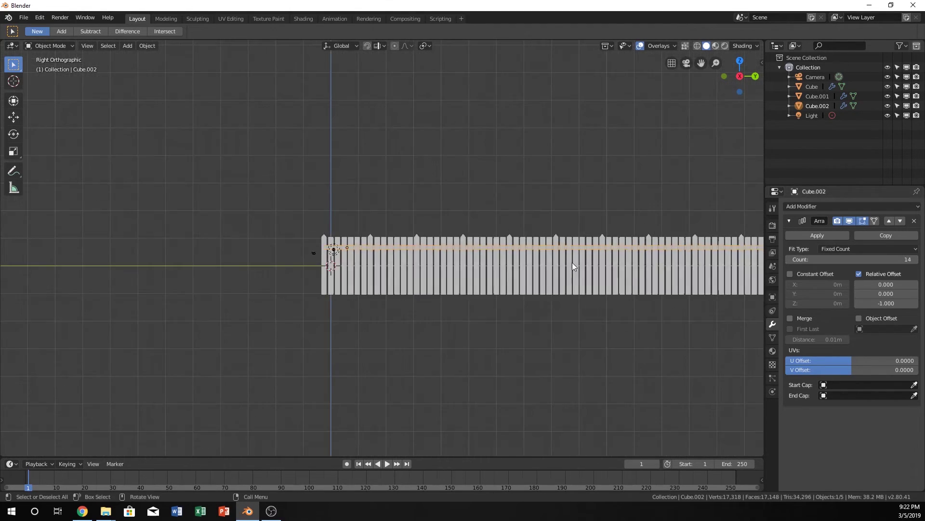
shift+middle_drag(572, 262, 309, 259)
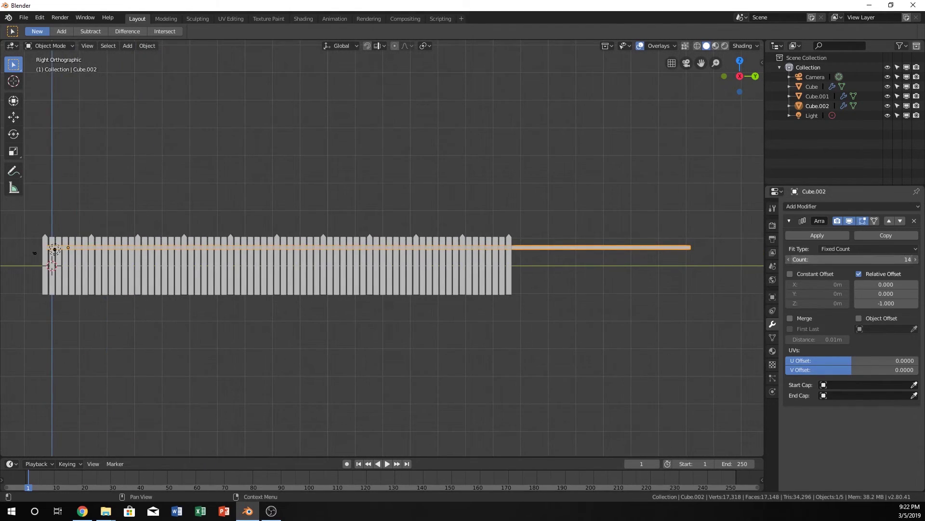
click(892, 259)
text(10)
key(Return)
scroll(617, 170, up, 3)
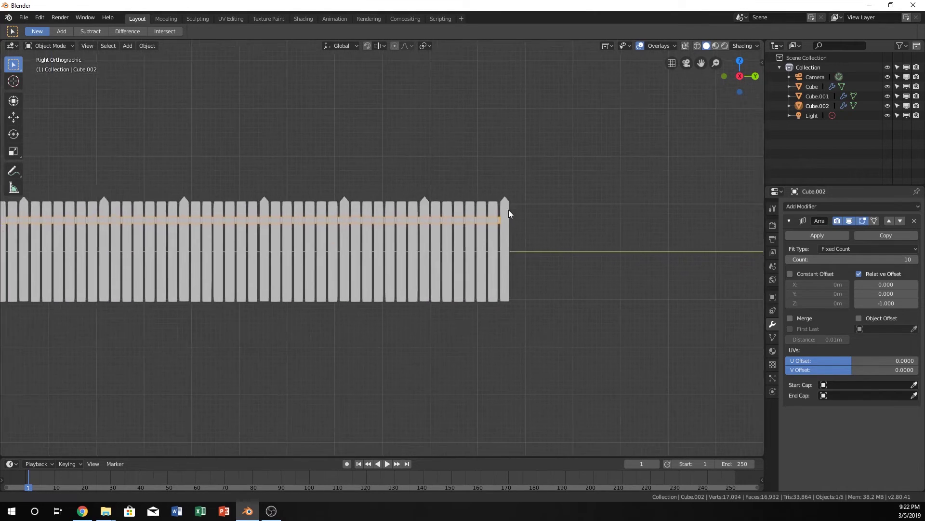
Try relative Z offsets of -0.9 and -1.1 on the rail array and return it to -1.
scroll(508, 210, up, 7)
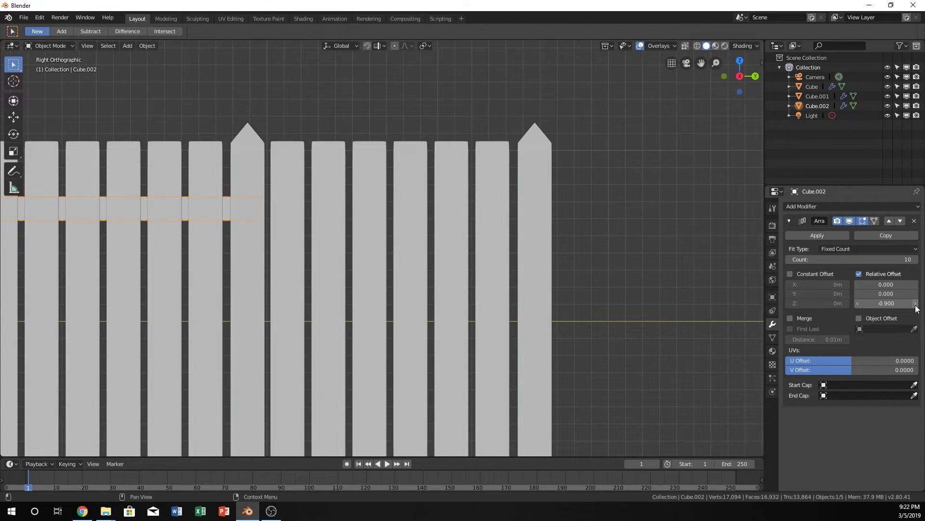
click(857, 304)
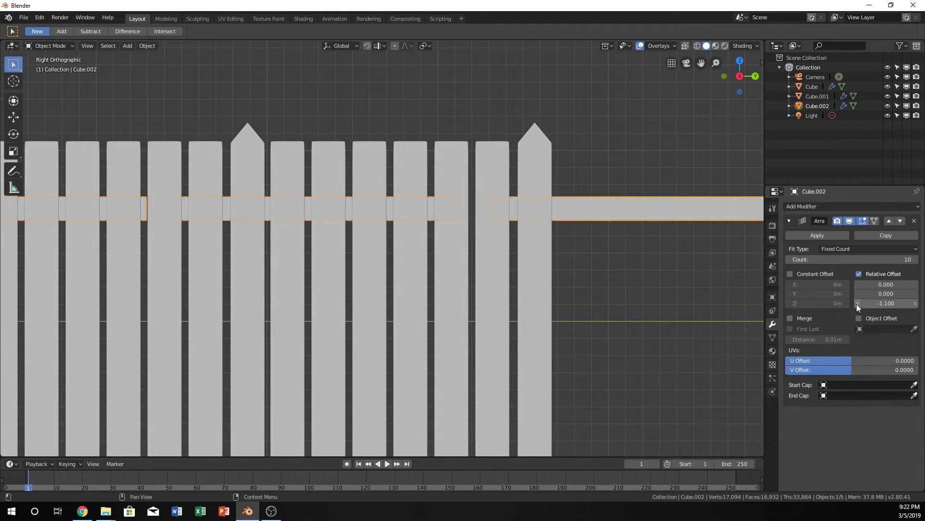
click(915, 303)
click(884, 303)
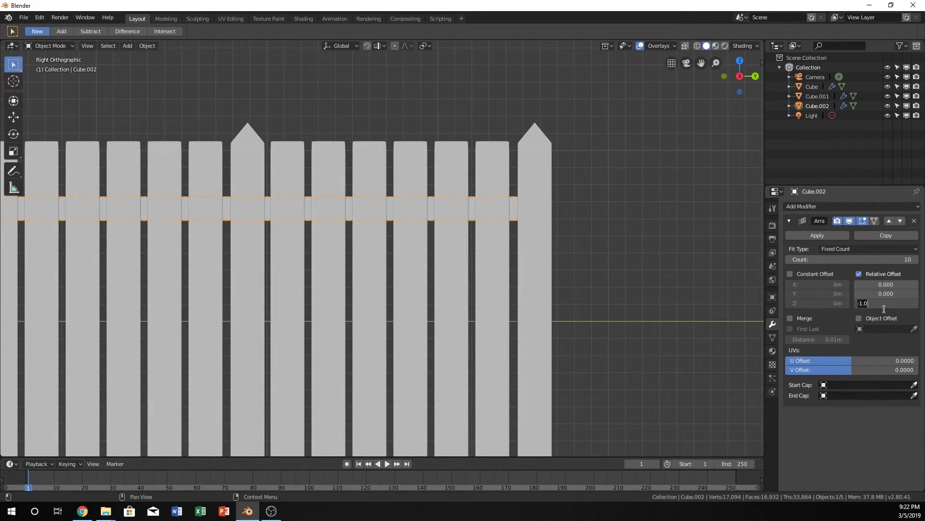
click(884, 307)
key(Return)
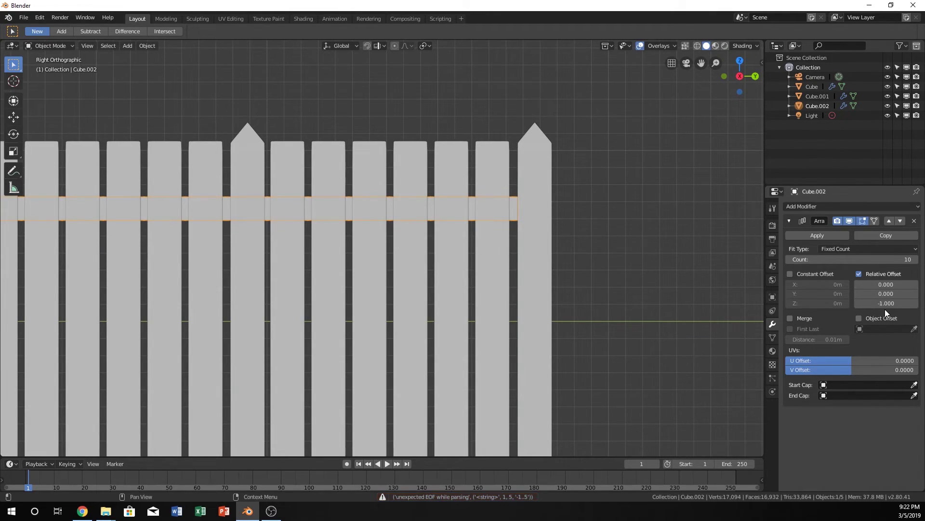
Try relative Z offsets of -1.05 and -1.01 on the rail array against the last post.
click(884, 304)
click(882, 303)
text(5)
key(Return)
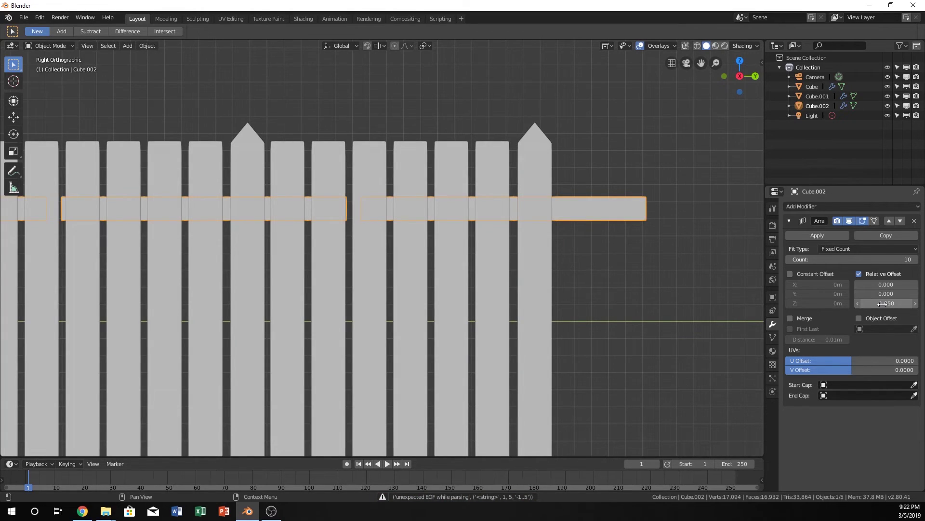
click(882, 303)
click(892, 304)
text(1)
key(Return)
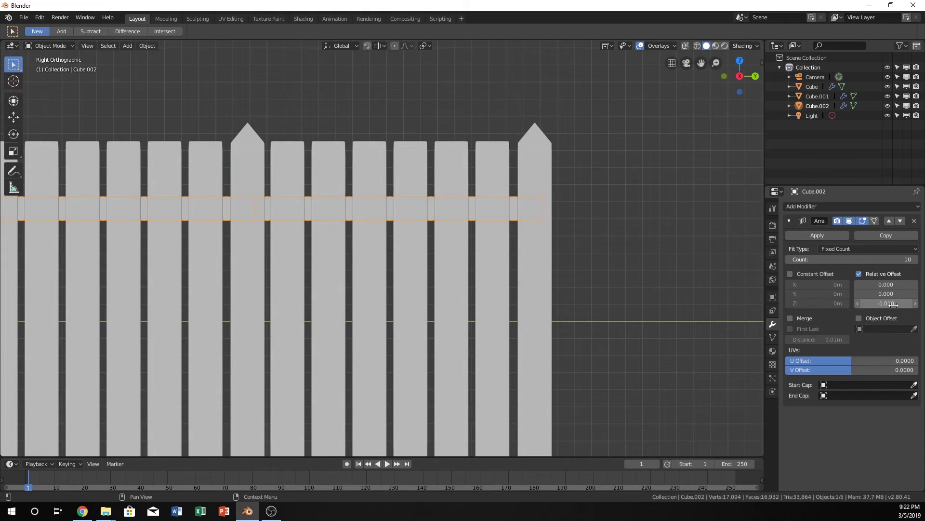
Set the rail array's relative Z offset to -1.005 to end the rail inside the last post.
click(893, 304)
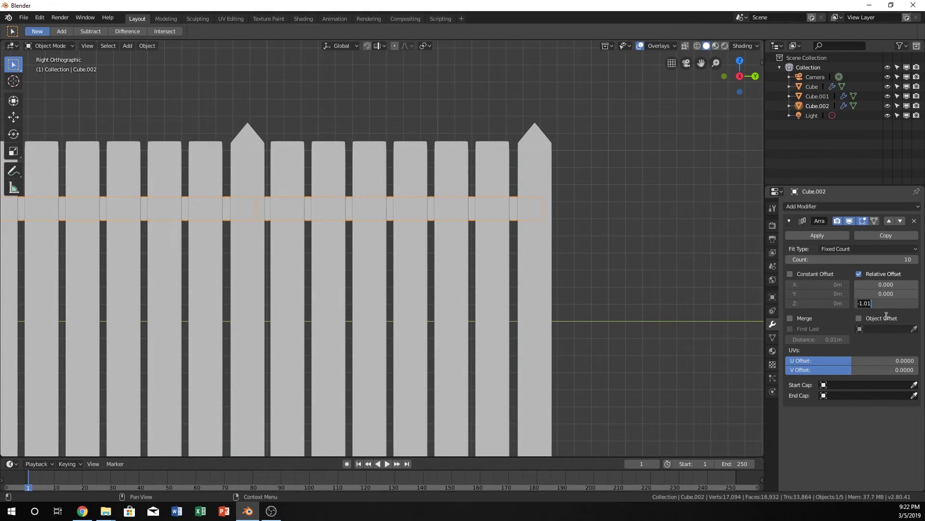
key(End)
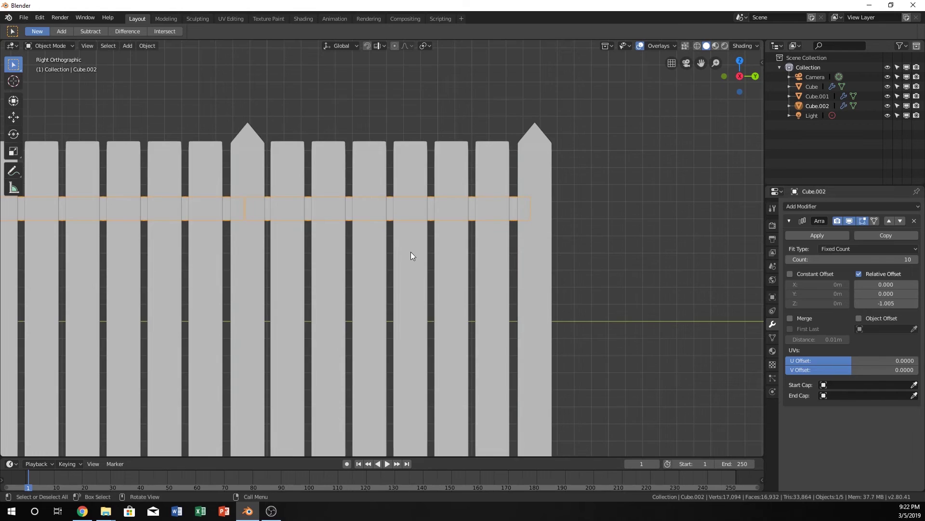
scroll(411, 256, down, 7)
shift+middle_drag(382, 245, 537, 236)
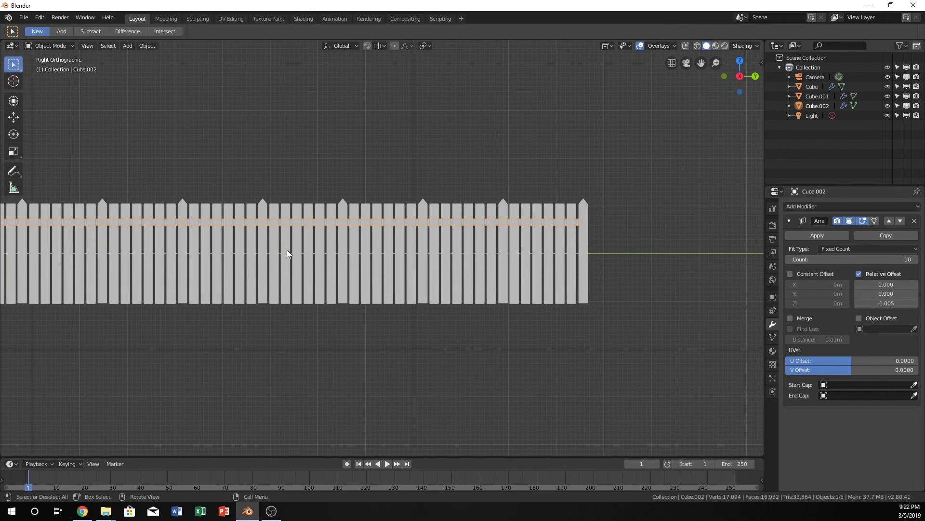
Duplicate the arrayed rail and lower the copy along Z to form a second rail across the lower part of the fence.
scroll(270, 252, down, 2)
shift+middle_drag(253, 251, 319, 225)
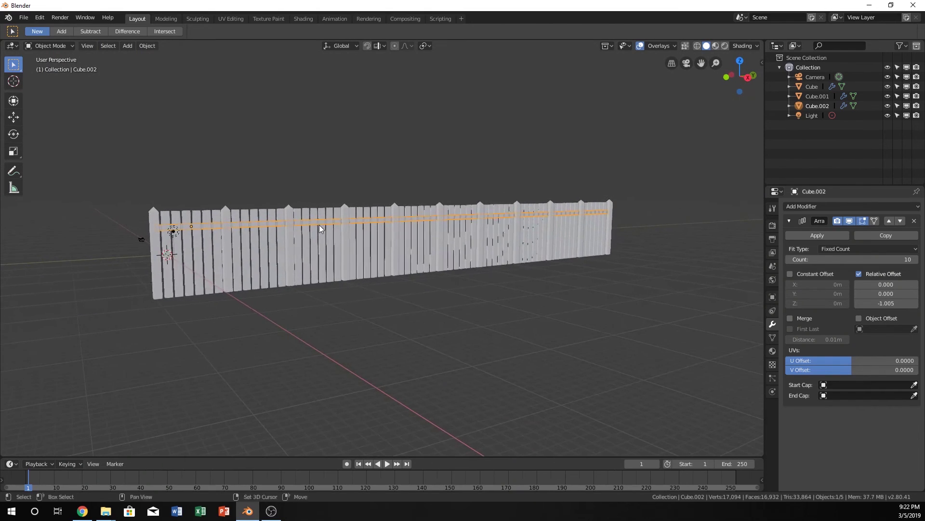
scroll(316, 226, up, 2)
scroll(260, 221, down, 1)
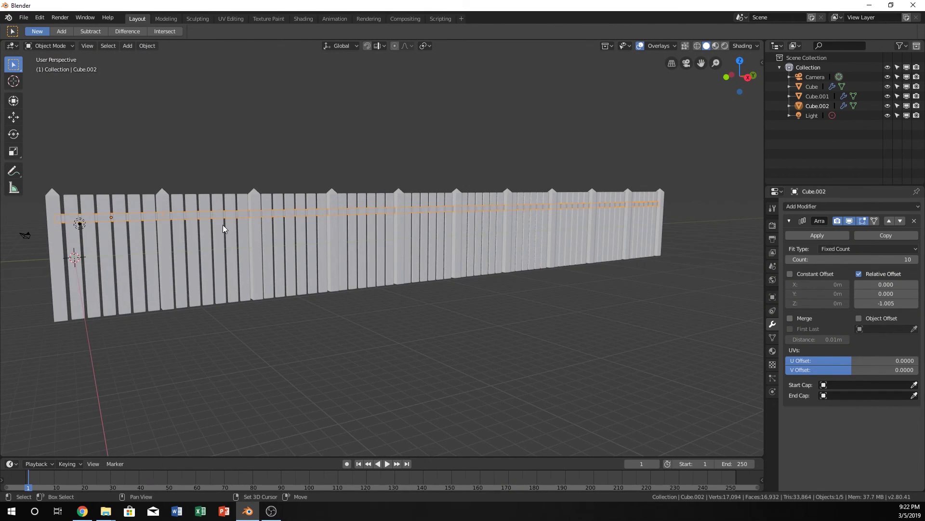
key(shift+d)
key(z)
click(221, 275)
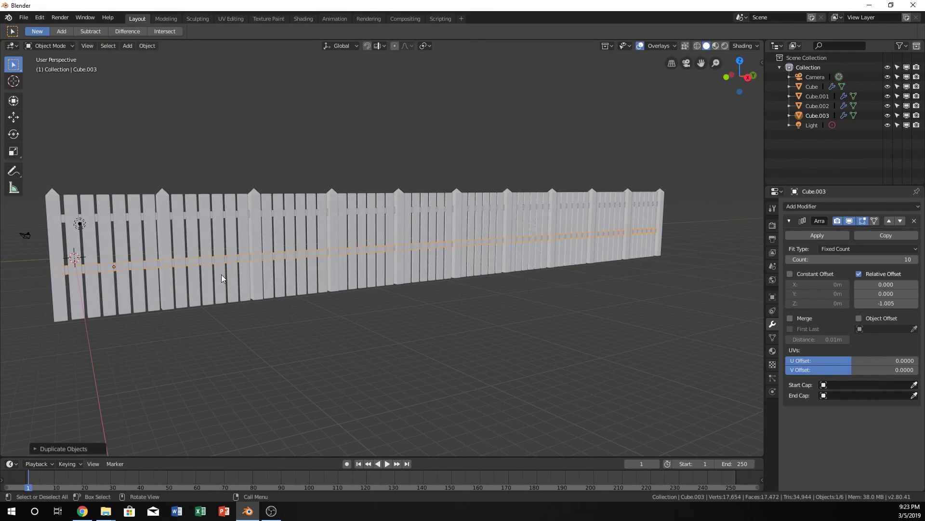
click(405, 332)
middle_drag(411, 318, 447, 309)
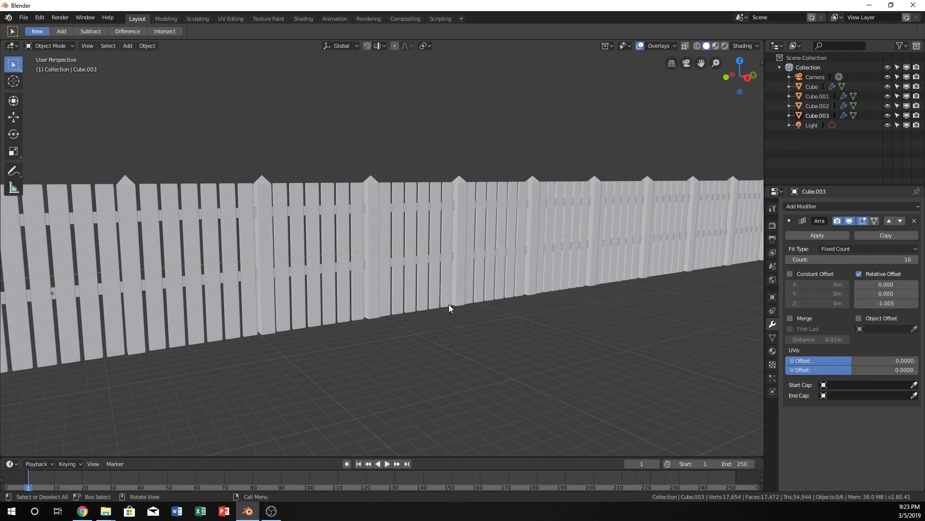